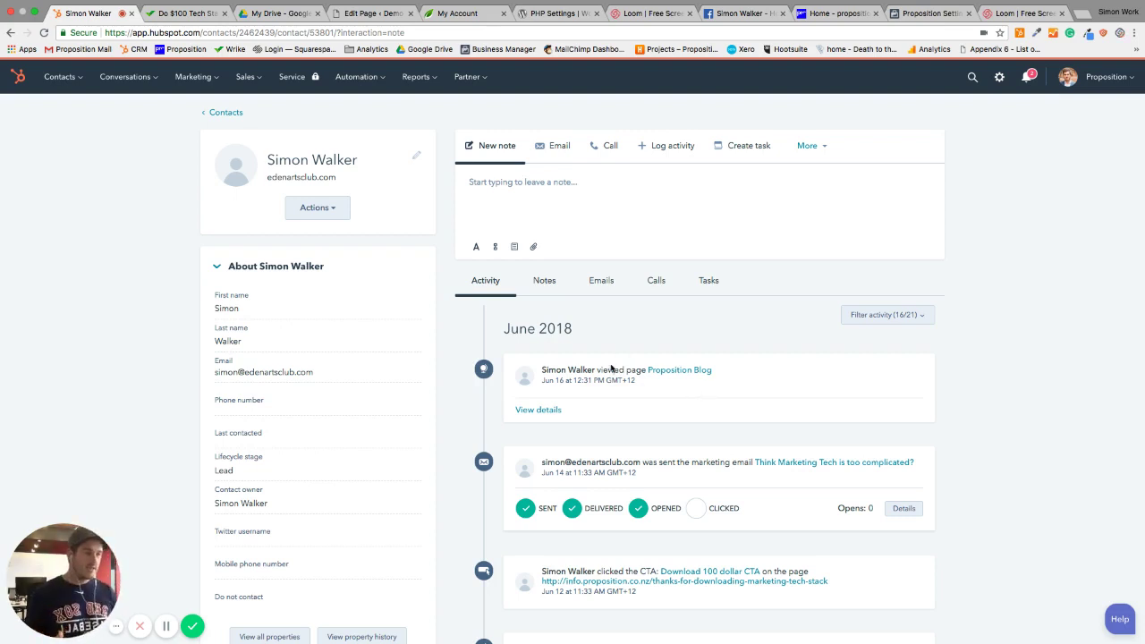
Review the contact's recent activity timeline and the activity types offered for filtering it
{"action": "scroll", "coordinate": [612, 367], "scroll_direction": "down", "scroll_amount": 2}
{"action": "scroll", "coordinate": [613, 367], "scroll_direction": "up", "scroll_amount": 2}
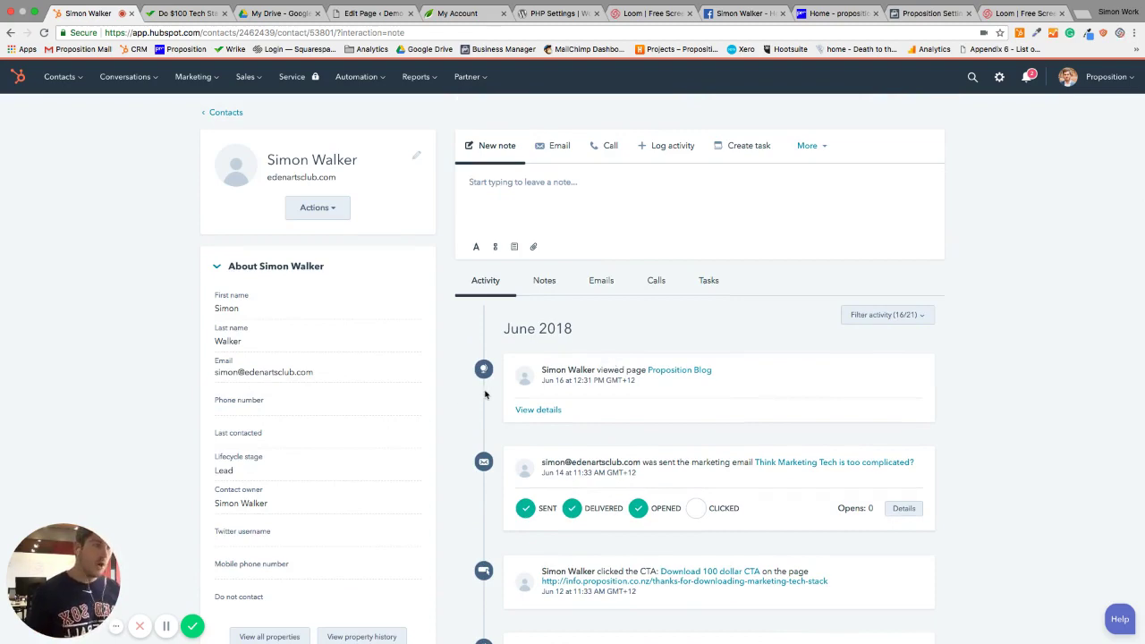
{"action": "scroll", "coordinate": [504, 399], "scroll_direction": "down", "scroll_amount": 1}
{"action": "scroll", "coordinate": [504, 399], "scroll_direction": "down", "scroll_amount": 7}
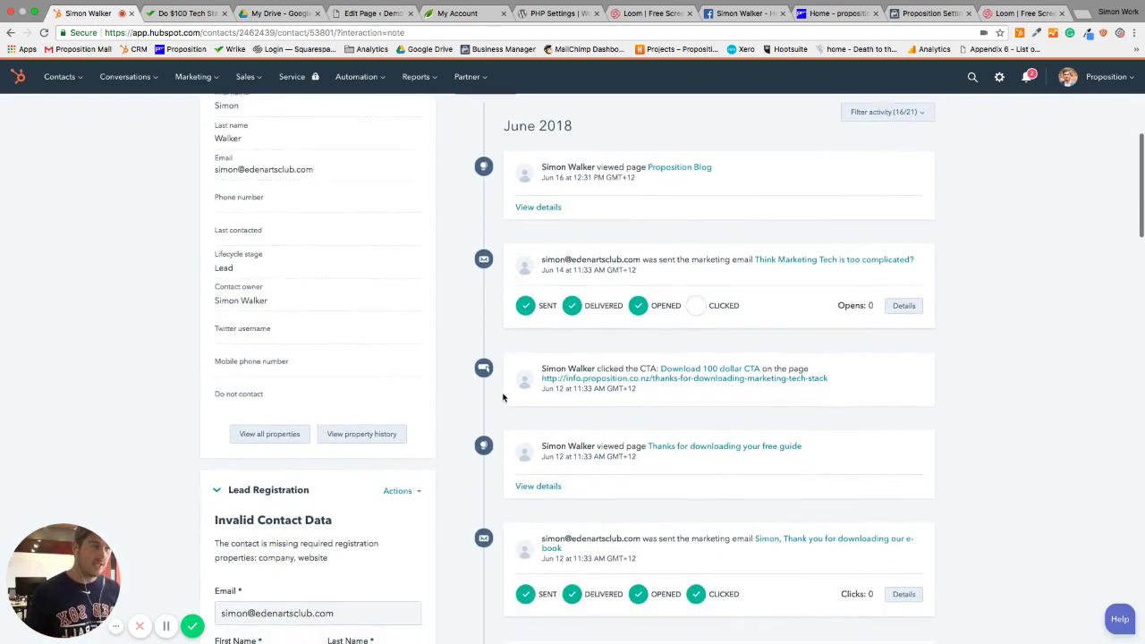
{"action": "scroll", "coordinate": [502, 399], "scroll_direction": "down", "scroll_amount": 10}
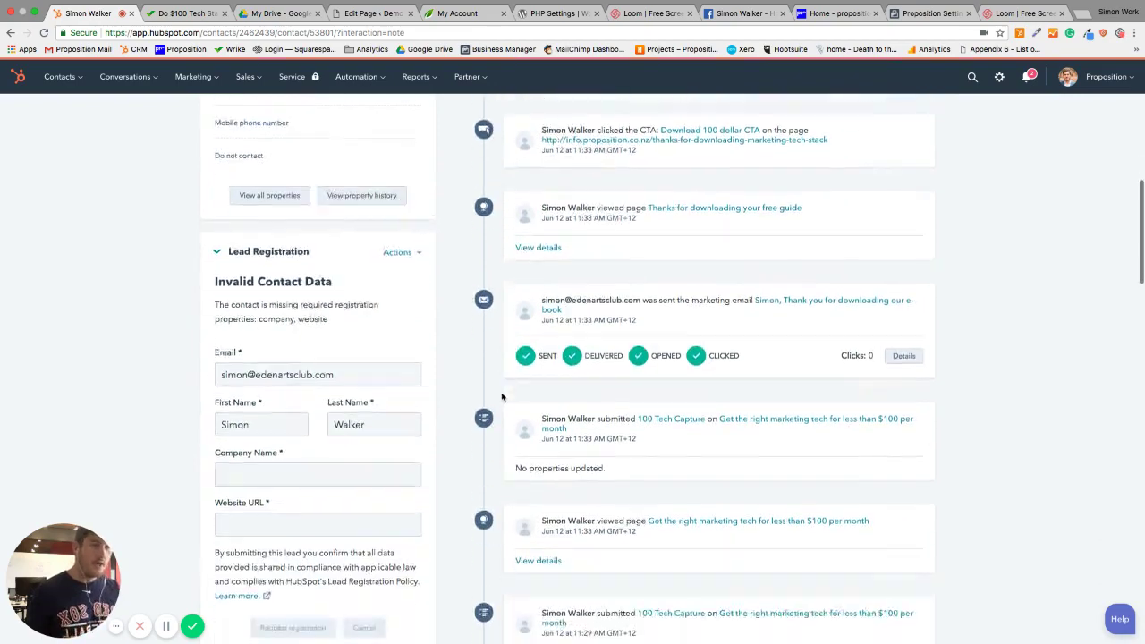
{"action": "scroll", "coordinate": [502, 399], "scroll_direction": "up", "scroll_amount": 17}
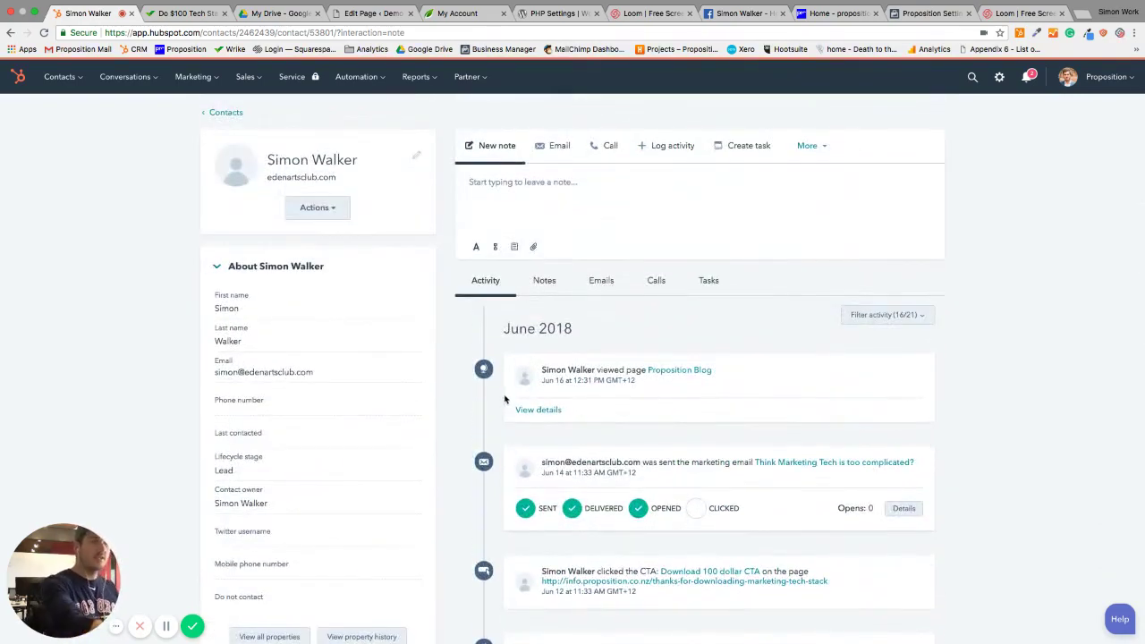
{"action": "left_click", "coordinate": [913, 320]}
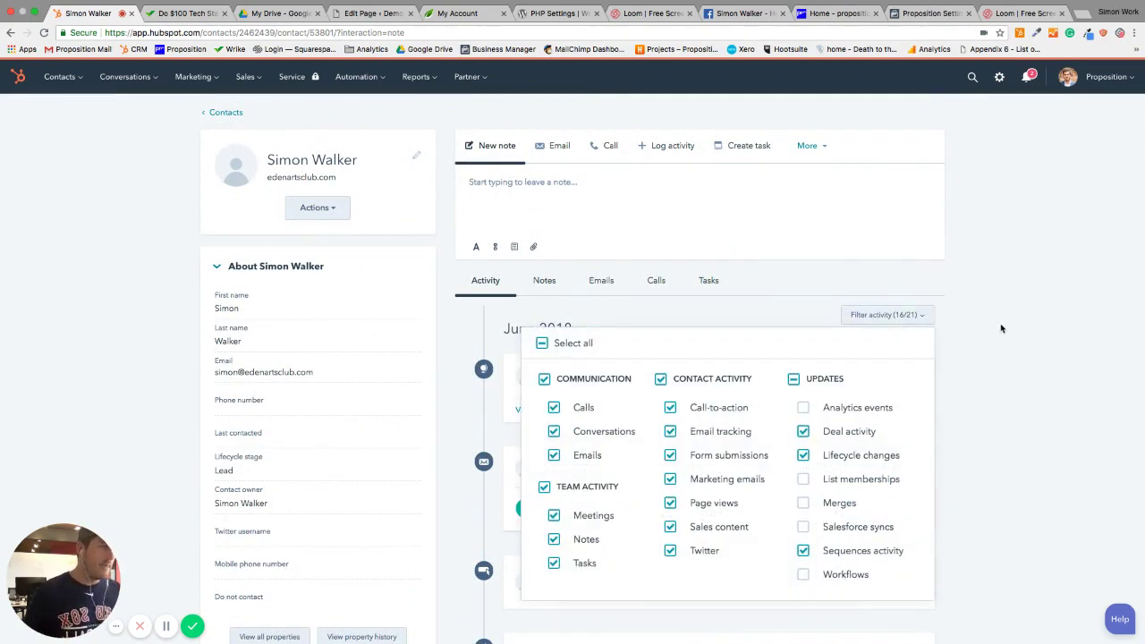
{"action": "left_click", "coordinate": [1001, 328]}
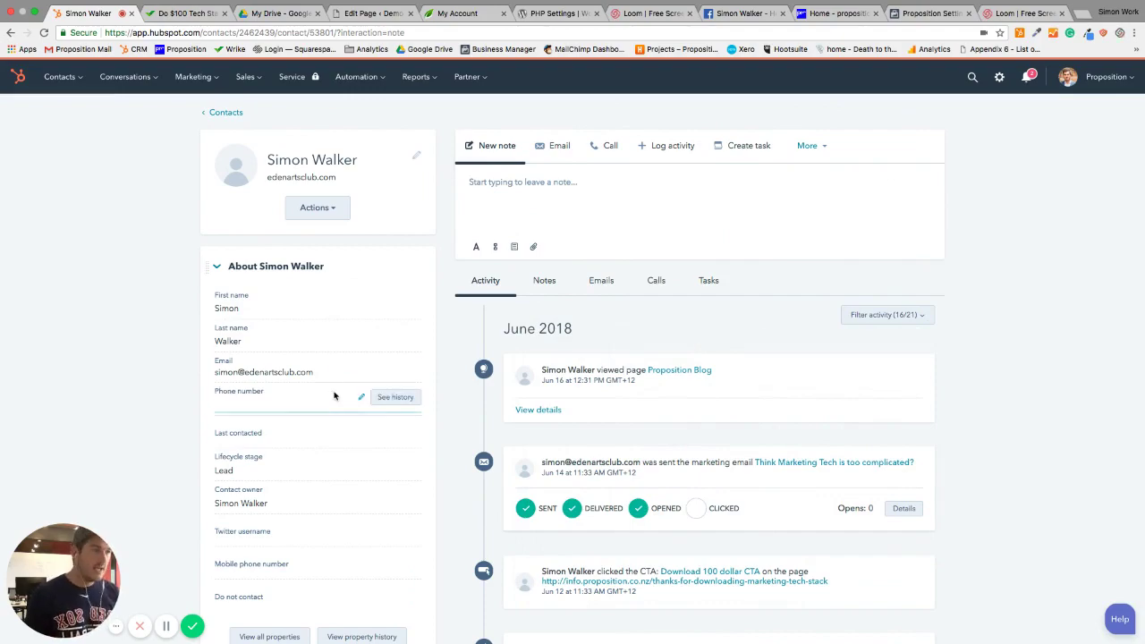
Examine the contact's full activity history, from the oldest records up to the June 2018 emails, form submissions and page views
{"action": "scroll", "coordinate": [484, 390], "scroll_direction": "down", "scroll_amount": 4}
{"action": "scroll", "coordinate": [483, 389], "scroll_direction": "down", "scroll_amount": 20}
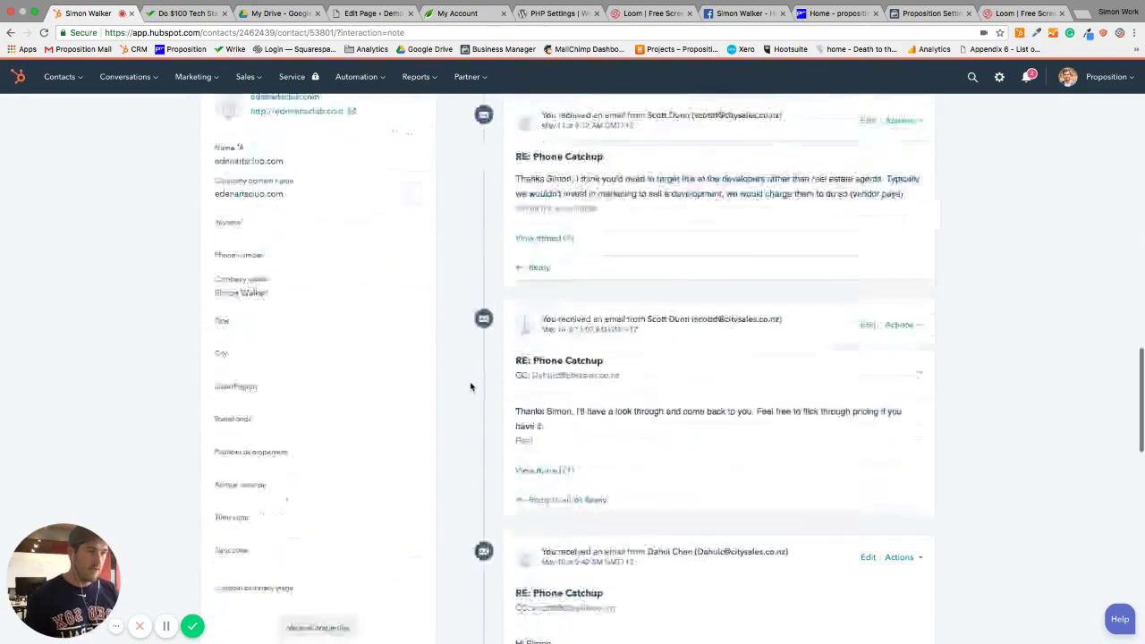
{"action": "scroll", "coordinate": [469, 394], "scroll_direction": "down", "scroll_amount": 5}
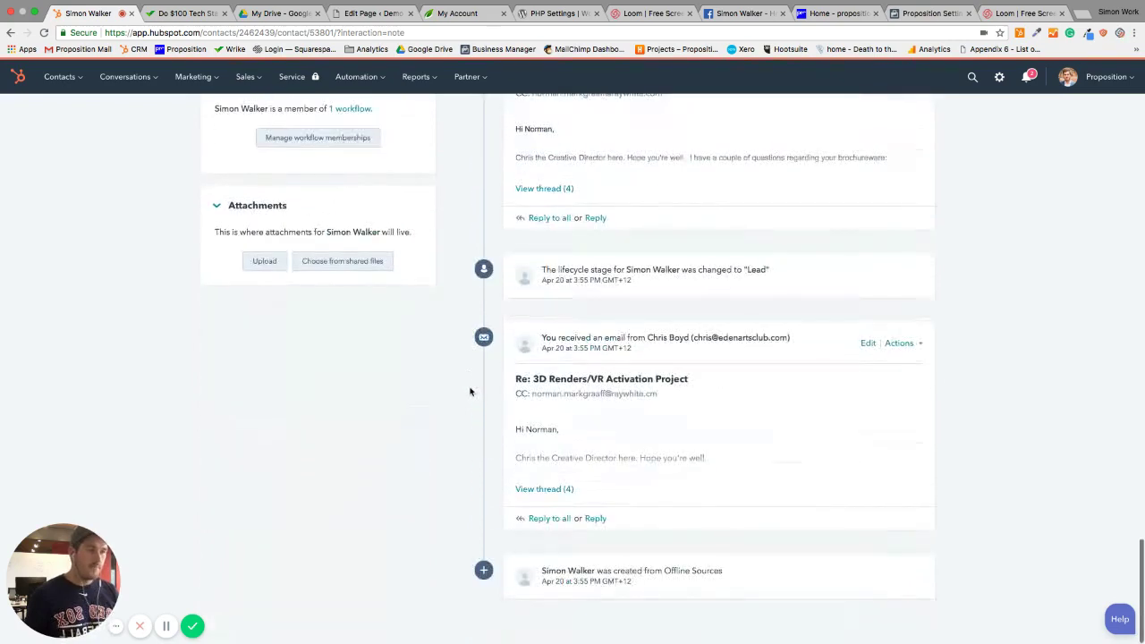
{"action": "scroll", "coordinate": [537, 465], "scroll_direction": "up", "scroll_amount": 15}
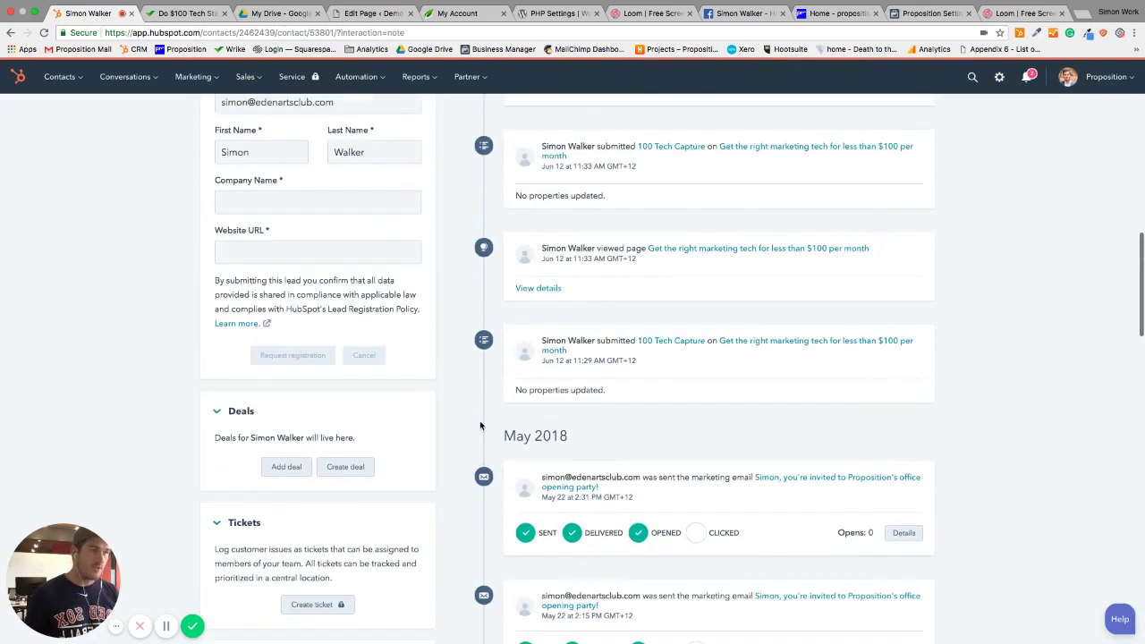
{"action": "scroll", "coordinate": [562, 393], "scroll_direction": "up", "scroll_amount": 3}
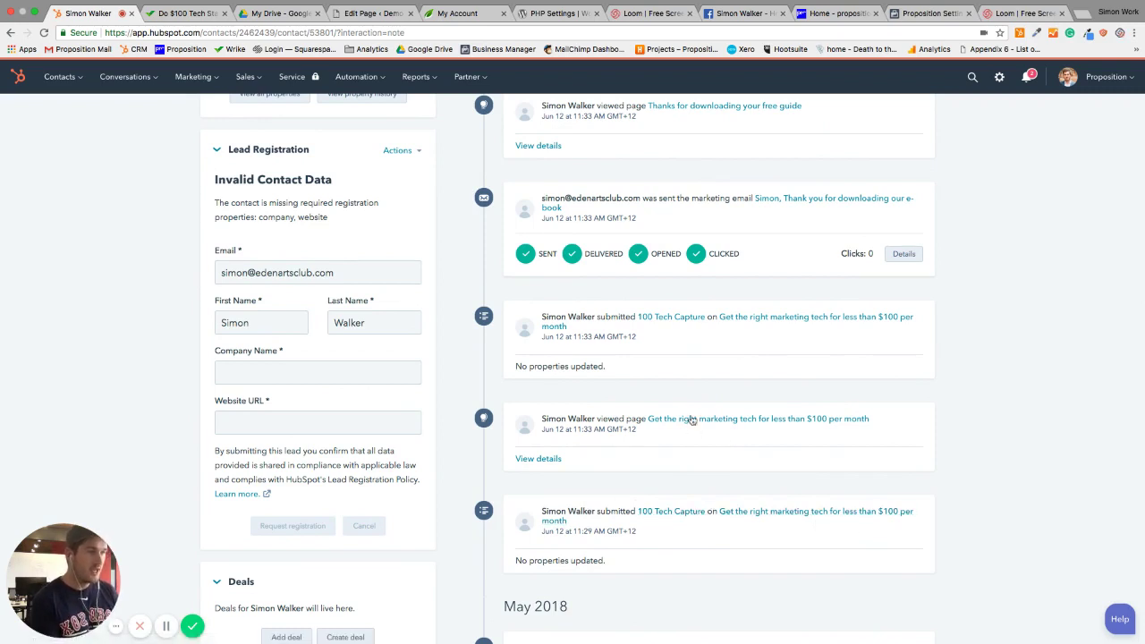
{"action": "scroll", "coordinate": [608, 335], "scroll_direction": "up", "scroll_amount": 2}
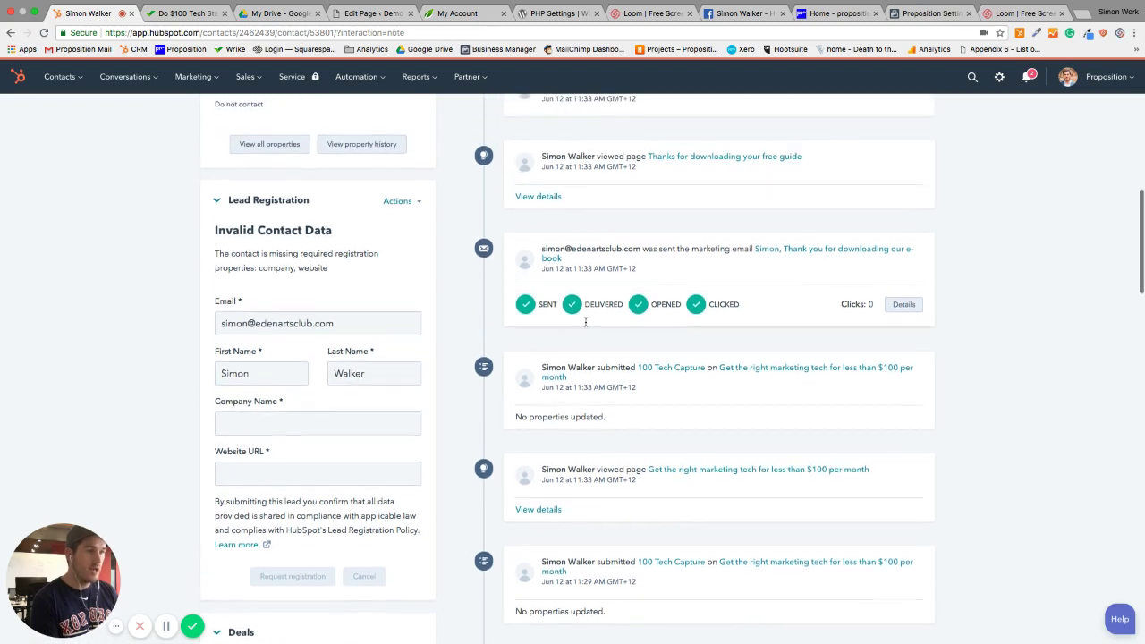
{"action": "scroll", "coordinate": [590, 385], "scroll_direction": "up", "scroll_amount": 2}
{"action": "scroll", "coordinate": [594, 391], "scroll_direction": "up", "scroll_amount": 1}
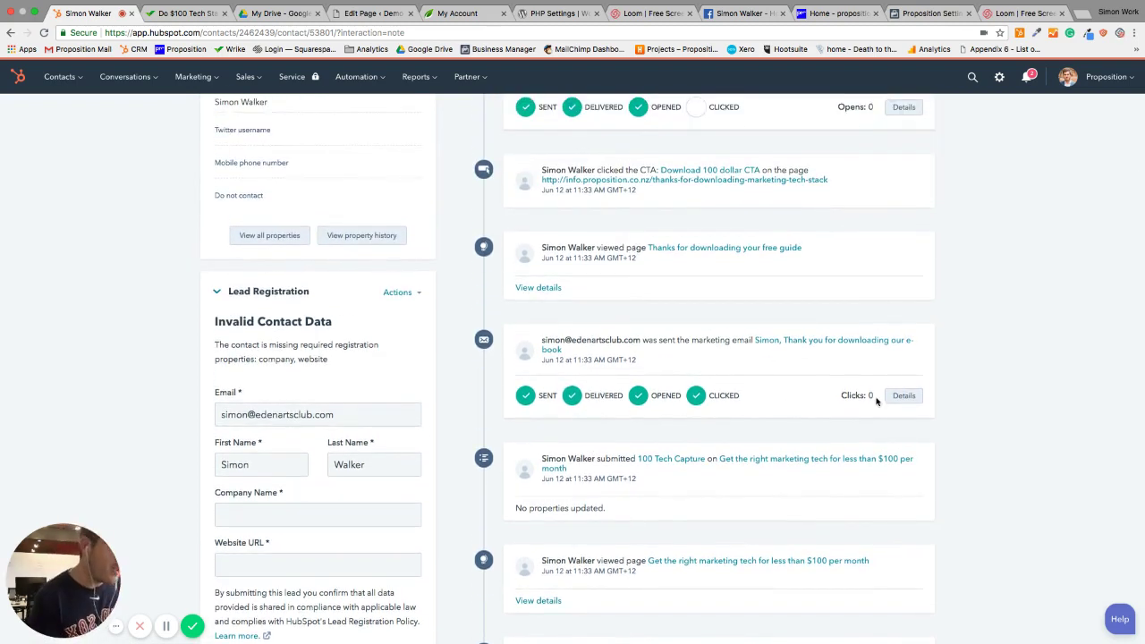
{"action": "scroll", "coordinate": [726, 254], "scroll_direction": "up", "scroll_amount": 3}
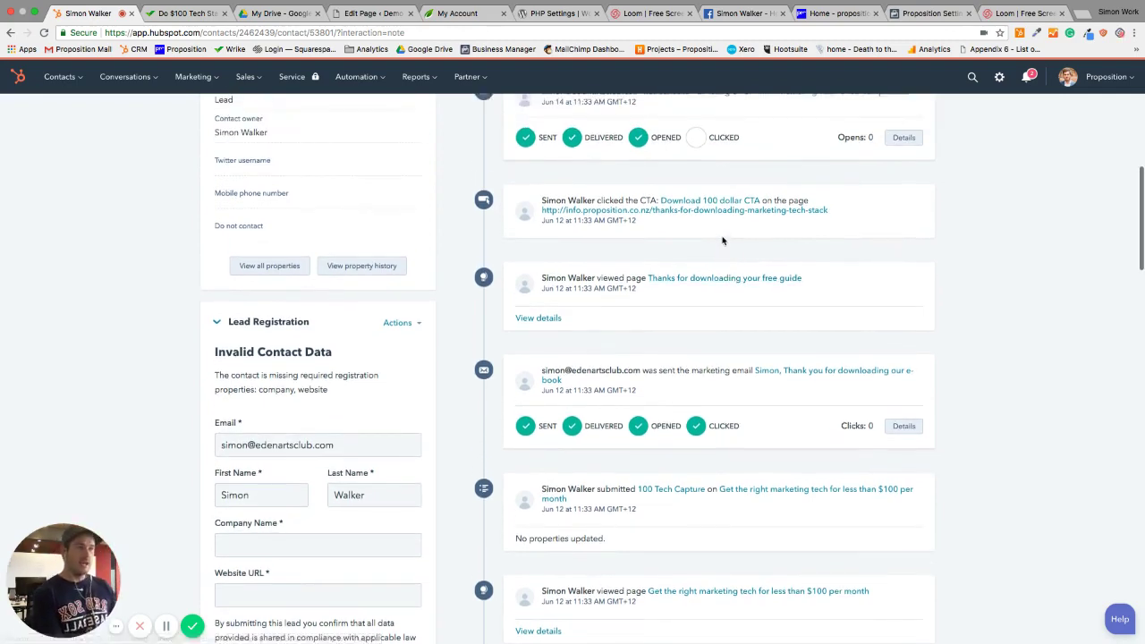
{"action": "scroll", "coordinate": [757, 221], "scroll_direction": "up", "scroll_amount": 8}
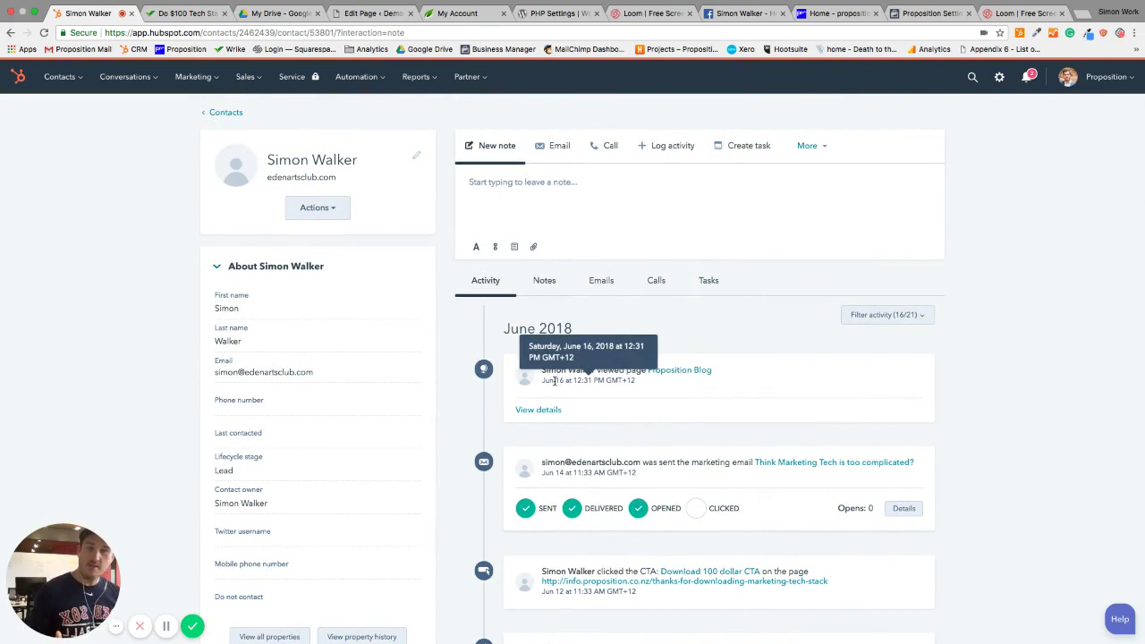
Start creating a new deal from the Deals section of the contact's record
{"action": "scroll", "coordinate": [335, 388], "scroll_direction": "down", "scroll_amount": 3}
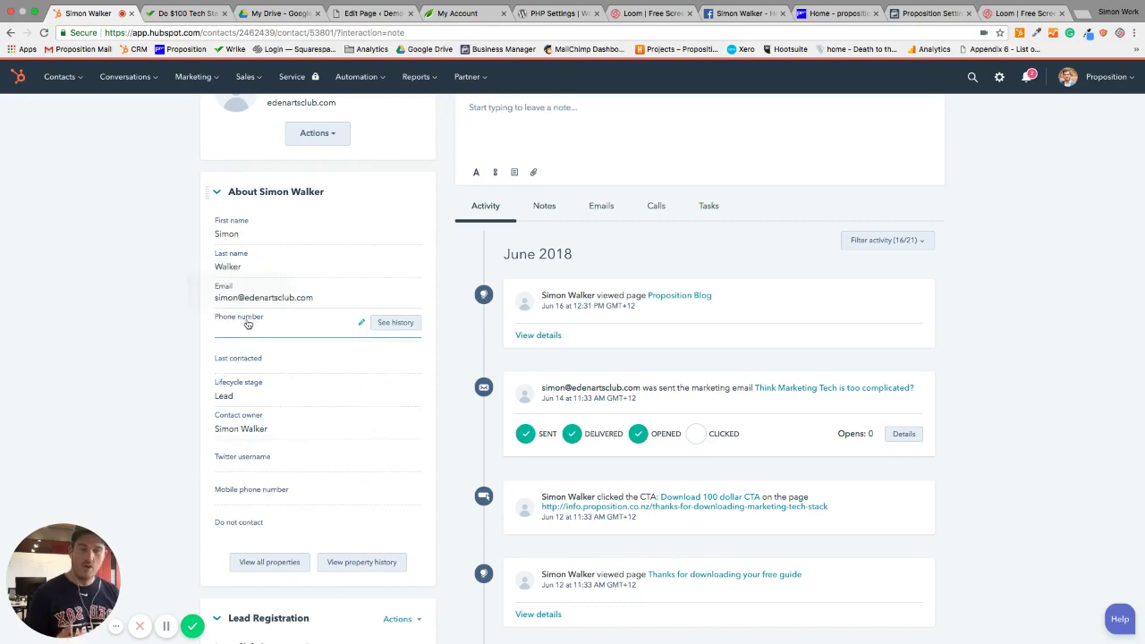
{"action": "scroll", "coordinate": [246, 326], "scroll_direction": "down", "scroll_amount": 7}
{"action": "scroll", "coordinate": [246, 326], "scroll_direction": "down", "scroll_amount": 15}
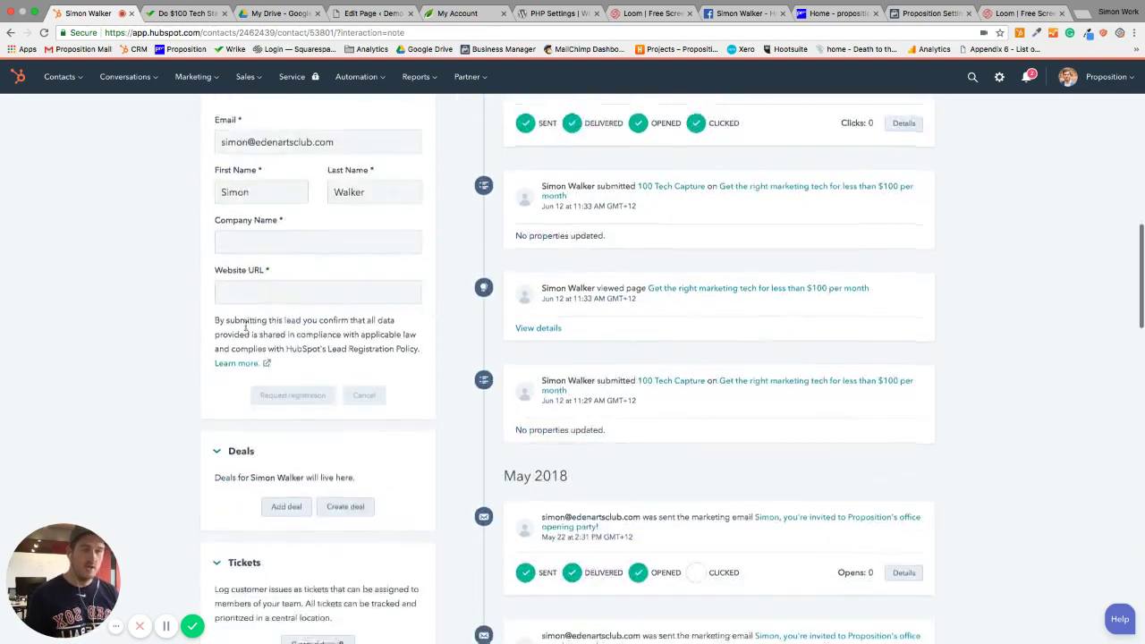
{"action": "scroll", "coordinate": [235, 340], "scroll_direction": "down", "scroll_amount": 4}
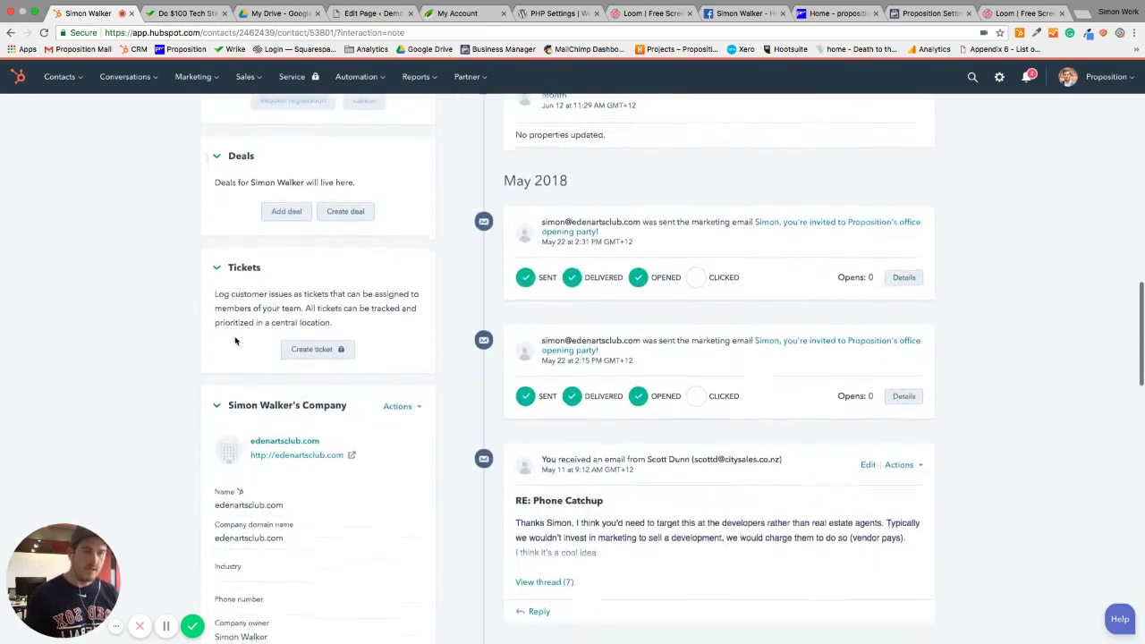
{"action": "scroll", "coordinate": [238, 340], "scroll_direction": "up", "scroll_amount": 5}
{"action": "scroll", "coordinate": [358, 396], "scroll_direction": "up", "scroll_amount": 1}
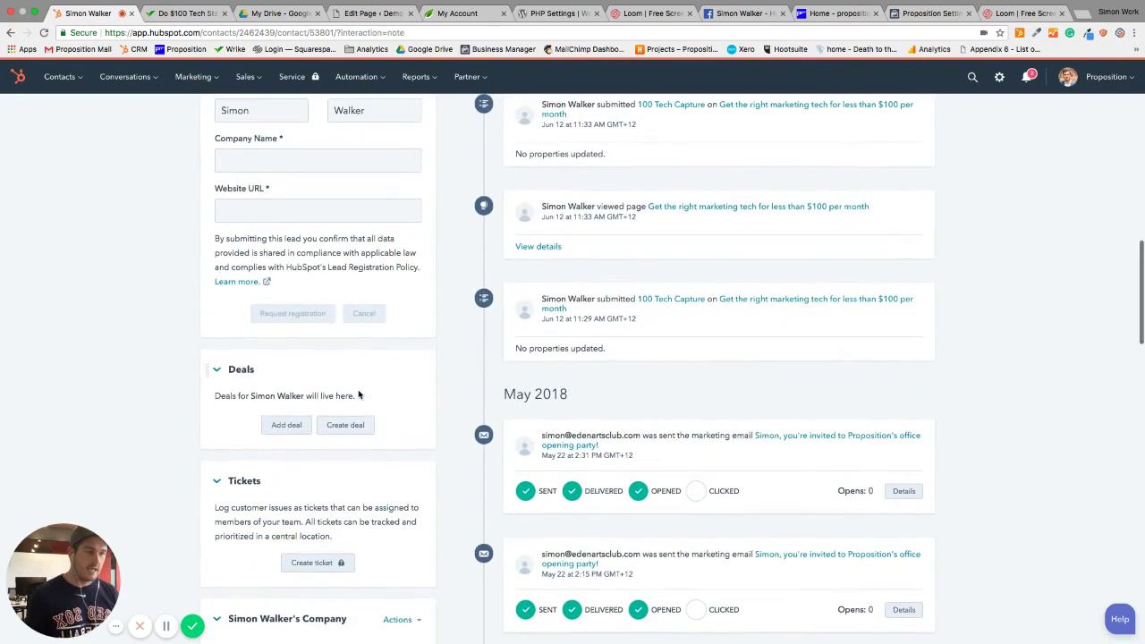
{"action": "left_click", "coordinate": [345, 426]}
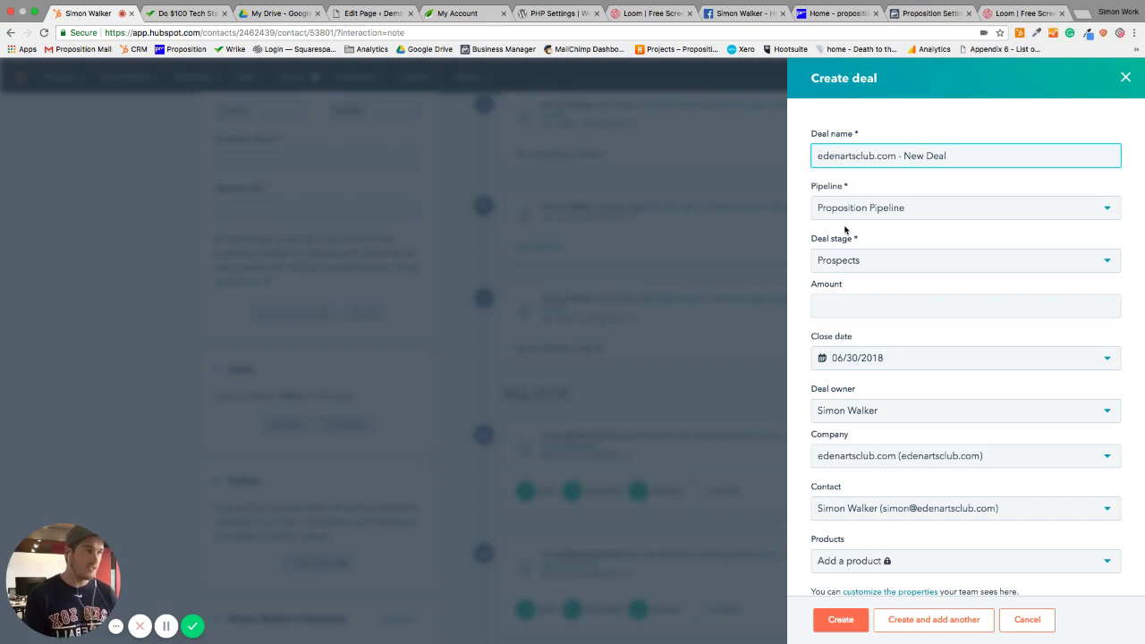
Name the new deal "edenartsclub.com - Test deal", keeping it in the Proposition Pipeline
{"action": "double_click", "coordinate": [933, 156]}
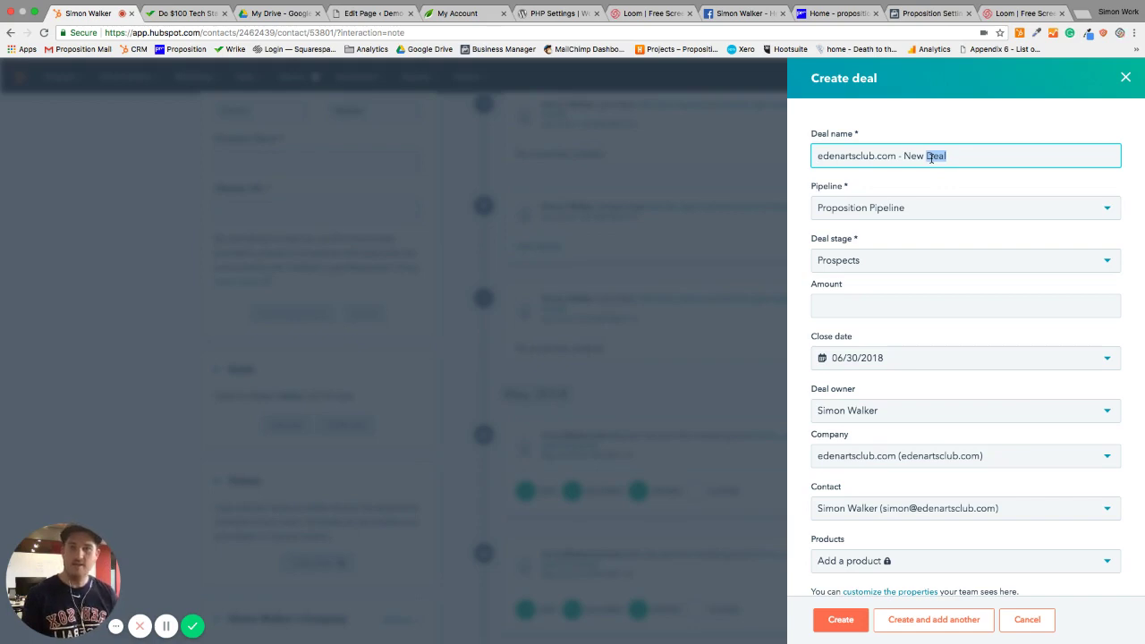
{"action": "left_click", "coordinate": [895, 202]}
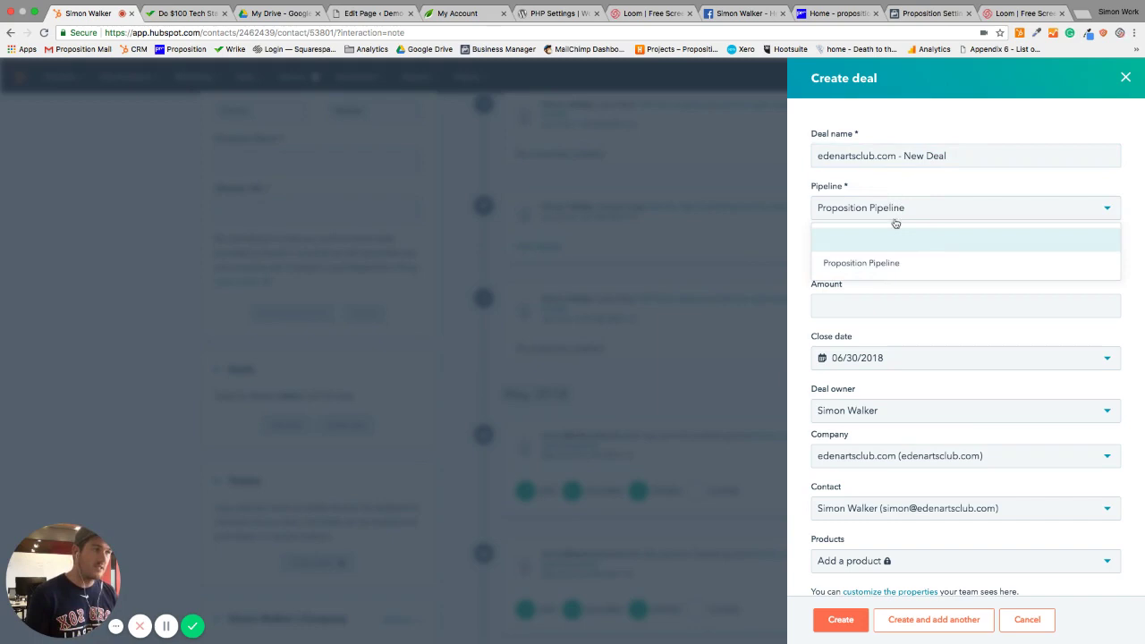
{"action": "left_click", "coordinate": [805, 175]}
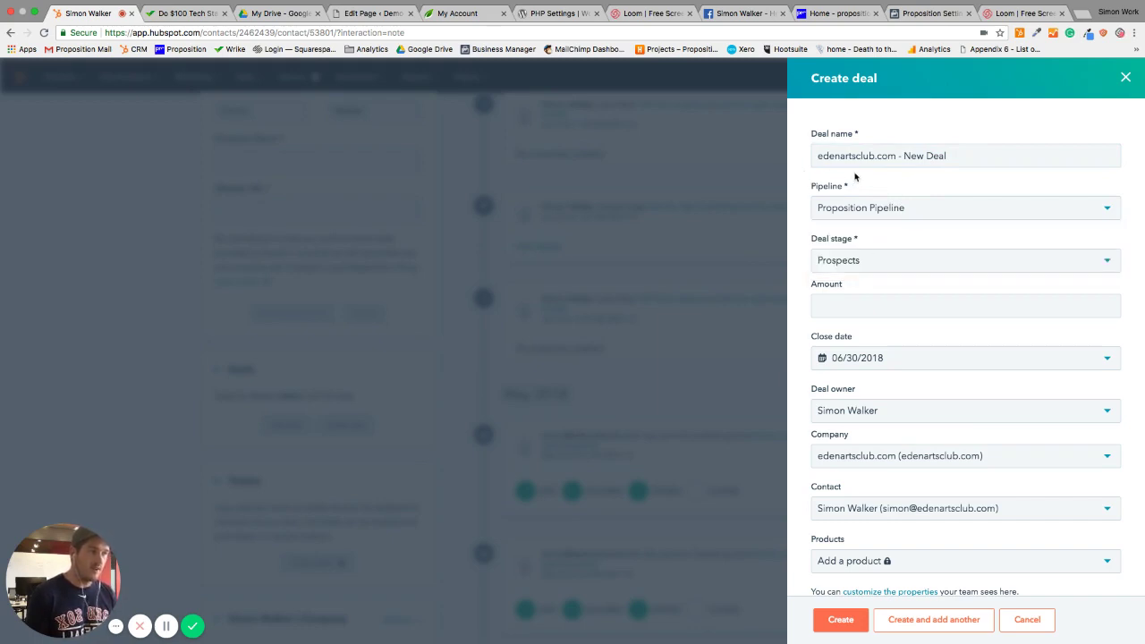
{"action": "left_click", "coordinate": [870, 261]}
{"action": "left_click", "coordinate": [931, 163]}
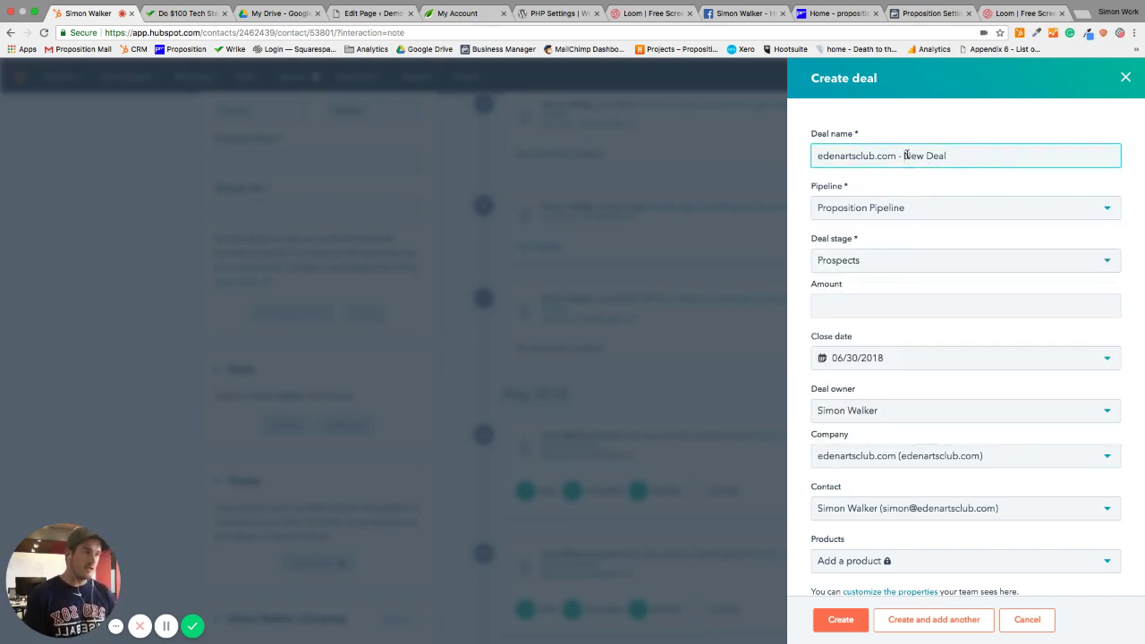
{"action": "left_click_drag", "start_coordinate": [906, 155], "coordinate": [1009, 154]}
{"action": "type", "text": "Test de"}
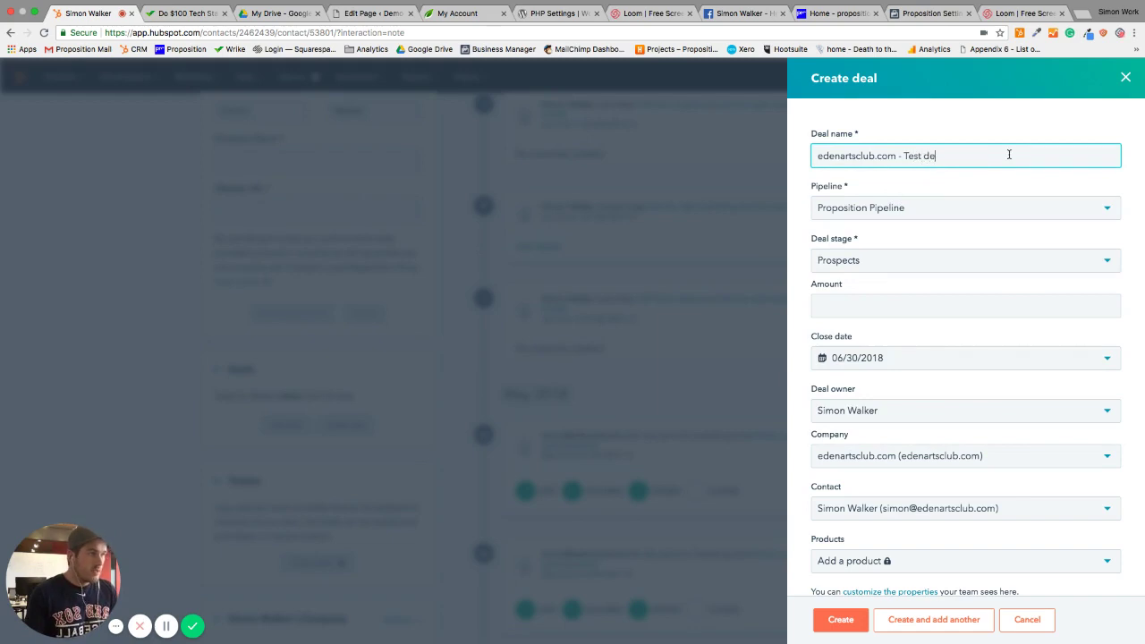
{"action": "type", "text": "al"}
{"action": "key", "text": "BackSpace"}
{"action": "key", "text": "BackSpace"}
{"action": "type", "text": "a;"}
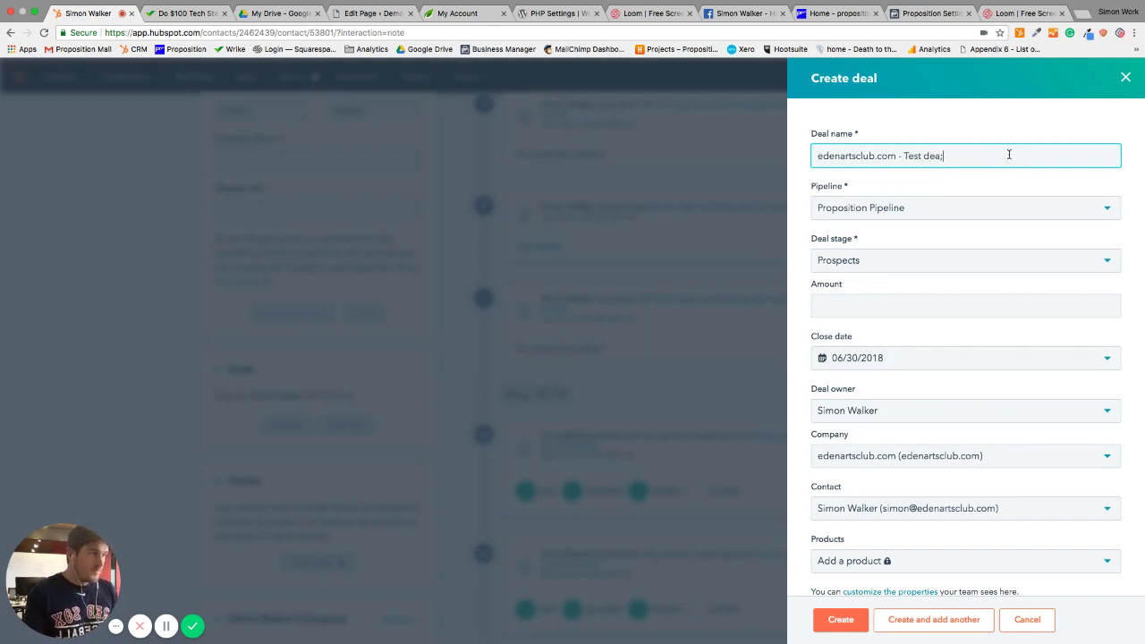
Set the deal stage to Presentation Scheduled and the amount to $100,000
{"action": "left_click", "coordinate": [963, 260]}
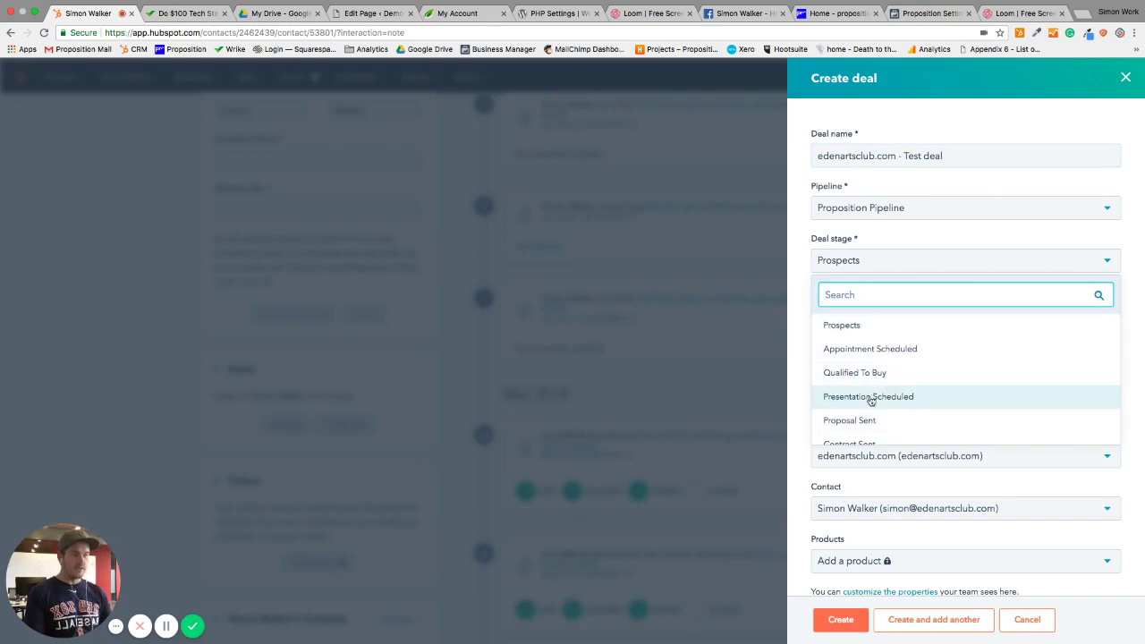
{"action": "left_click", "coordinate": [869, 397]}
{"action": "left_click", "coordinate": [844, 309]}
{"action": "type", "text": "100000"}
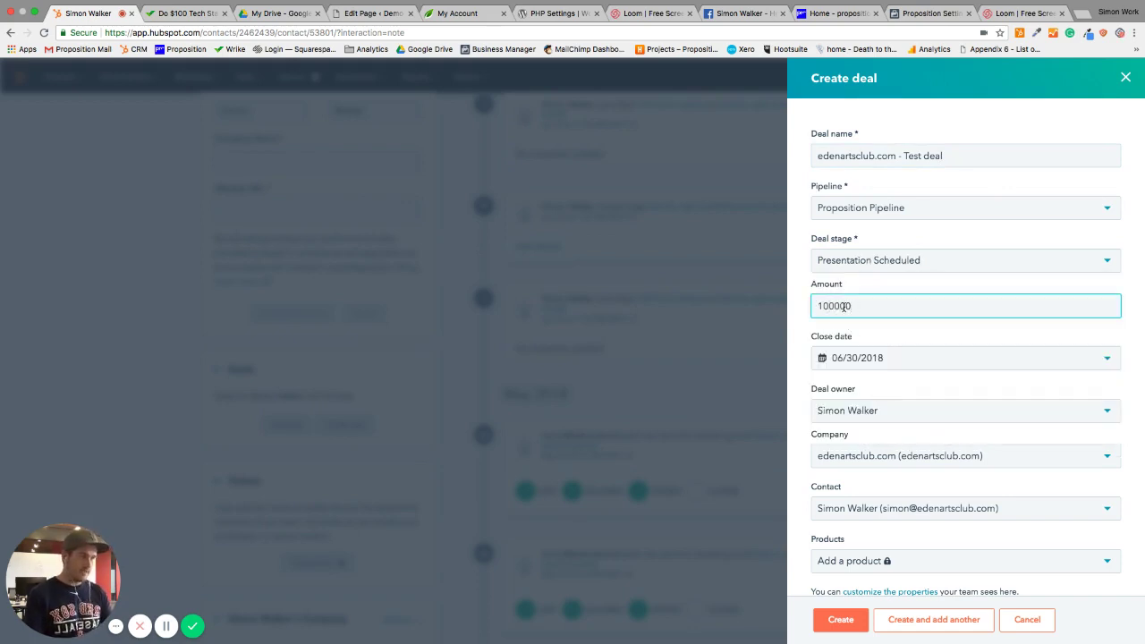
{"action": "key", "text": "Tab"}
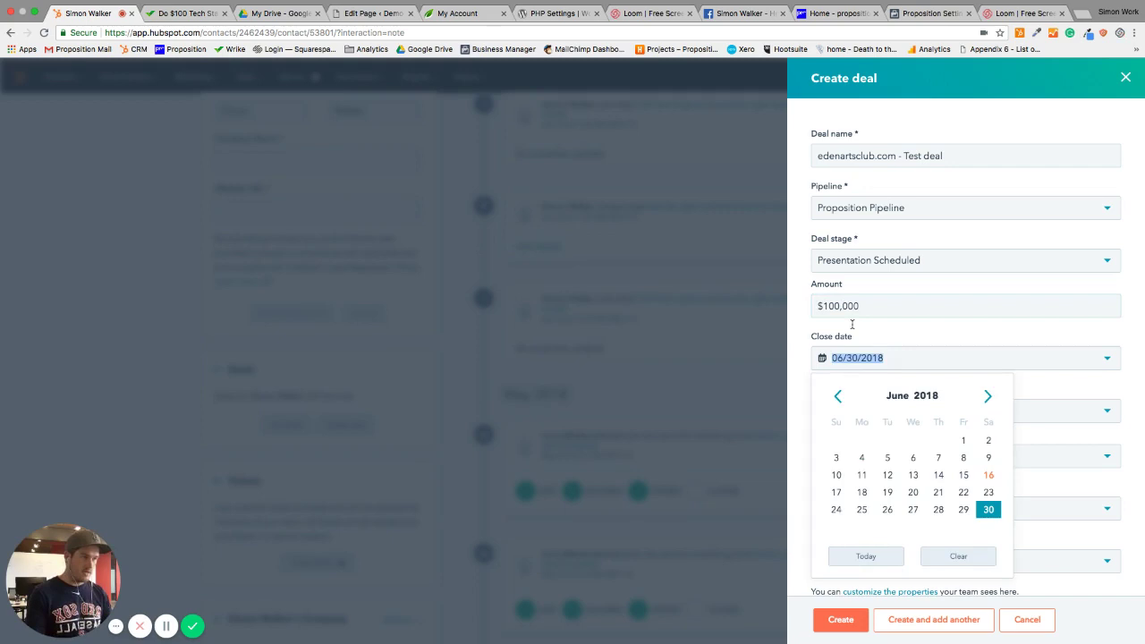
Keep the 06/30/2018 close date and the associated company and contact, and create the deal
{"action": "left_click", "coordinate": [873, 356]}
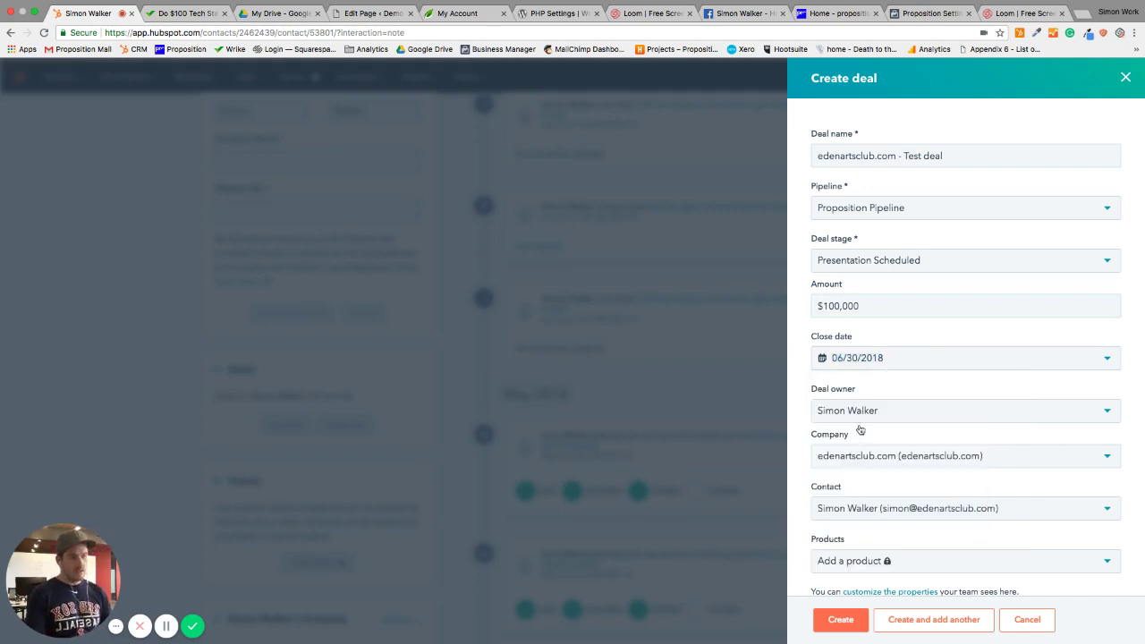
{"action": "scroll", "coordinate": [859, 465], "scroll_direction": "down", "scroll_amount": 1}
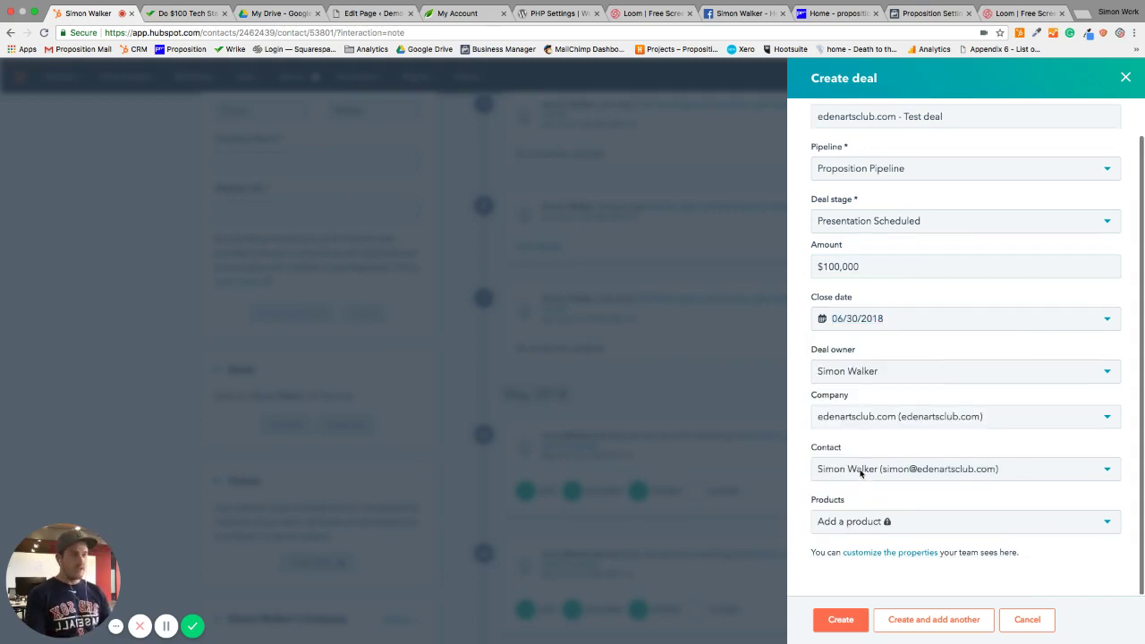
{"action": "left_click", "coordinate": [842, 622]}
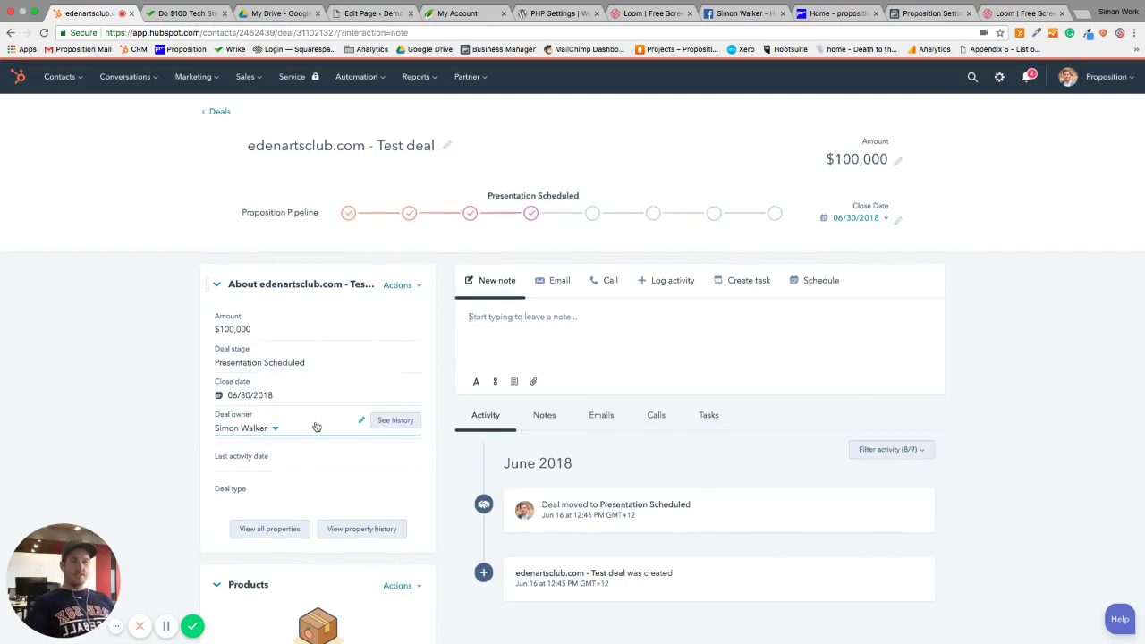
Examine the new deal's record, including its properties, products, tickets, linked company and note area
{"action": "scroll", "coordinate": [315, 426], "scroll_direction": "down", "scroll_amount": 5}
{"action": "scroll", "coordinate": [238, 261], "scroll_direction": "down", "scroll_amount": 6}
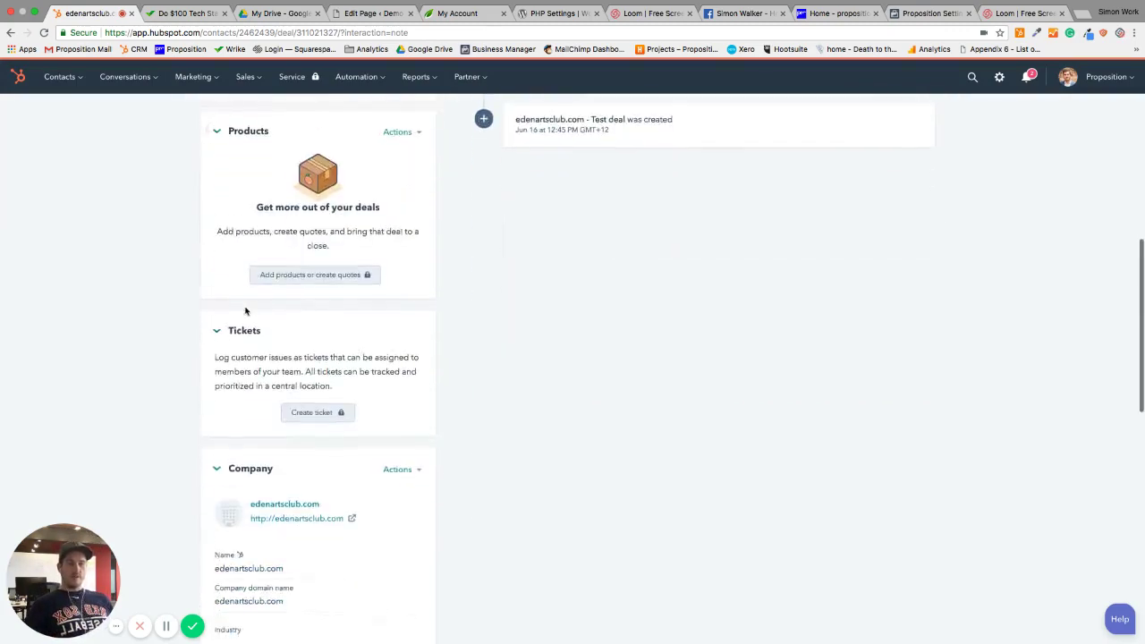
{"action": "scroll", "coordinate": [192, 391], "scroll_direction": "down", "scroll_amount": 8}
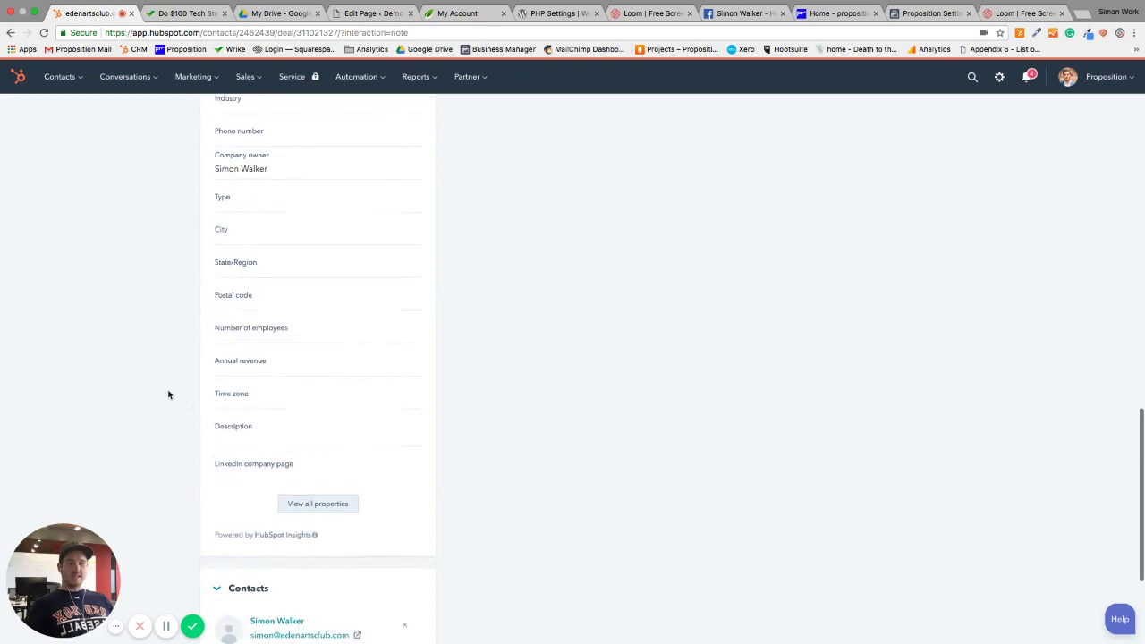
{"action": "scroll", "coordinate": [259, 477], "scroll_direction": "up", "scroll_amount": 4}
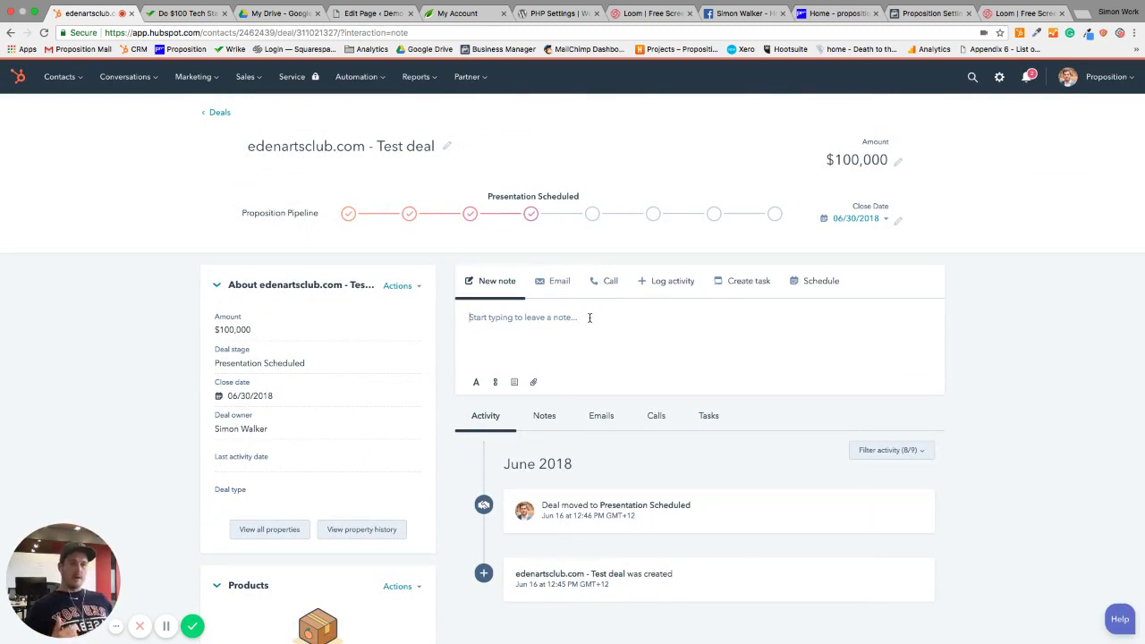
{"action": "left_click", "coordinate": [551, 340]}
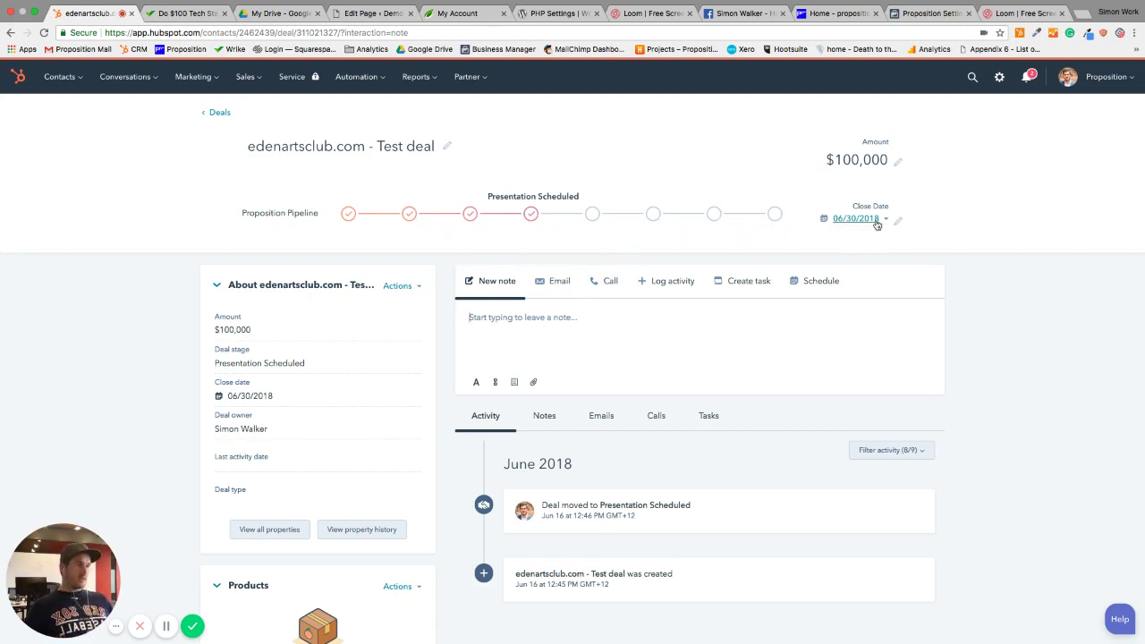
Check the deal's associated contact and attachments, and open the Marketing Dashboard
{"action": "scroll", "coordinate": [350, 295], "scroll_direction": "down", "scroll_amount": 10}
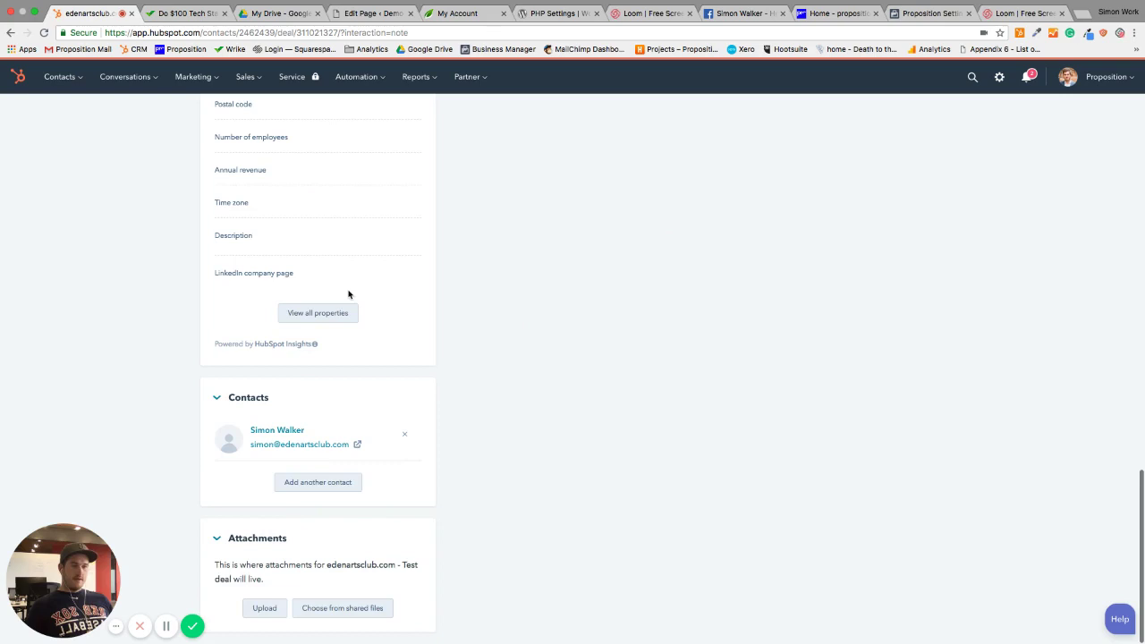
{"action": "scroll", "coordinate": [349, 294], "scroll_direction": "up", "scroll_amount": 10}
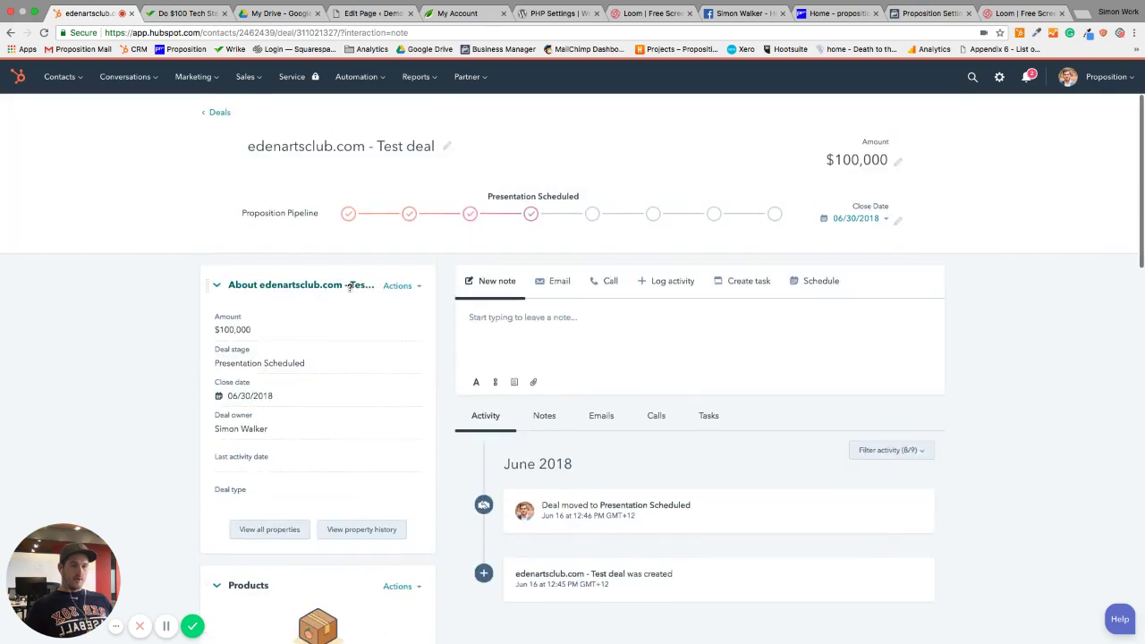
{"action": "left_click", "coordinate": [28, 84]}
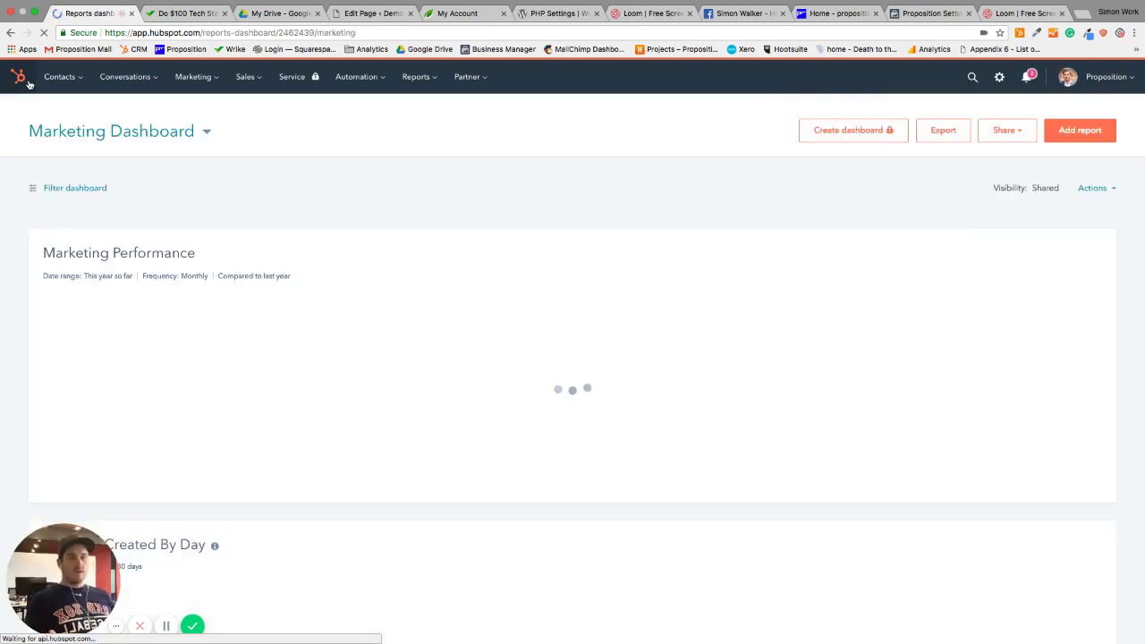
{"action": "left_click_drag", "start_coordinate": [63, 561], "coordinate": [930, 105]}
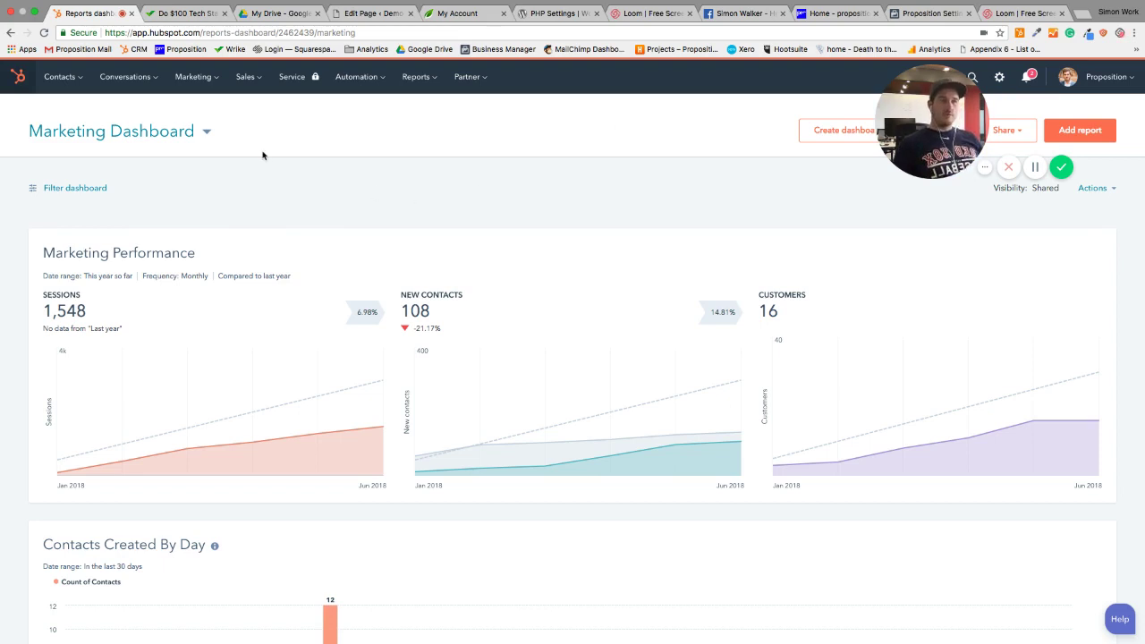
View the list of available dashboards, staying on the Marketing Dashboard
{"action": "left_click", "coordinate": [126, 132]}
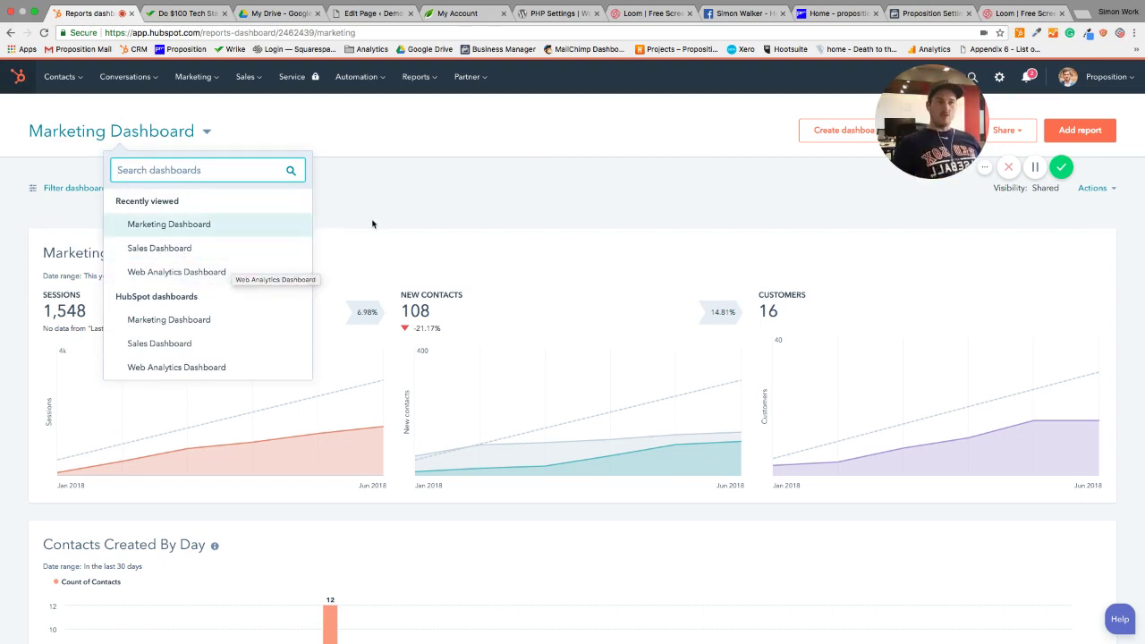
{"action": "left_click", "coordinate": [378, 188]}
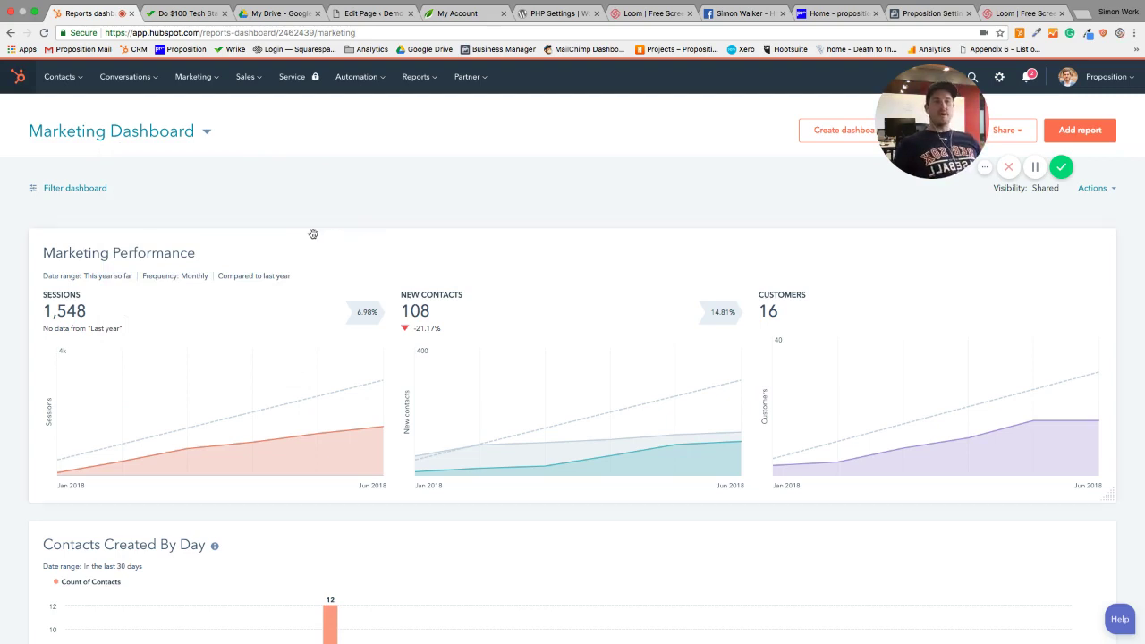
{"action": "scroll", "coordinate": [315, 244], "scroll_direction": "down", "scroll_amount": 1}
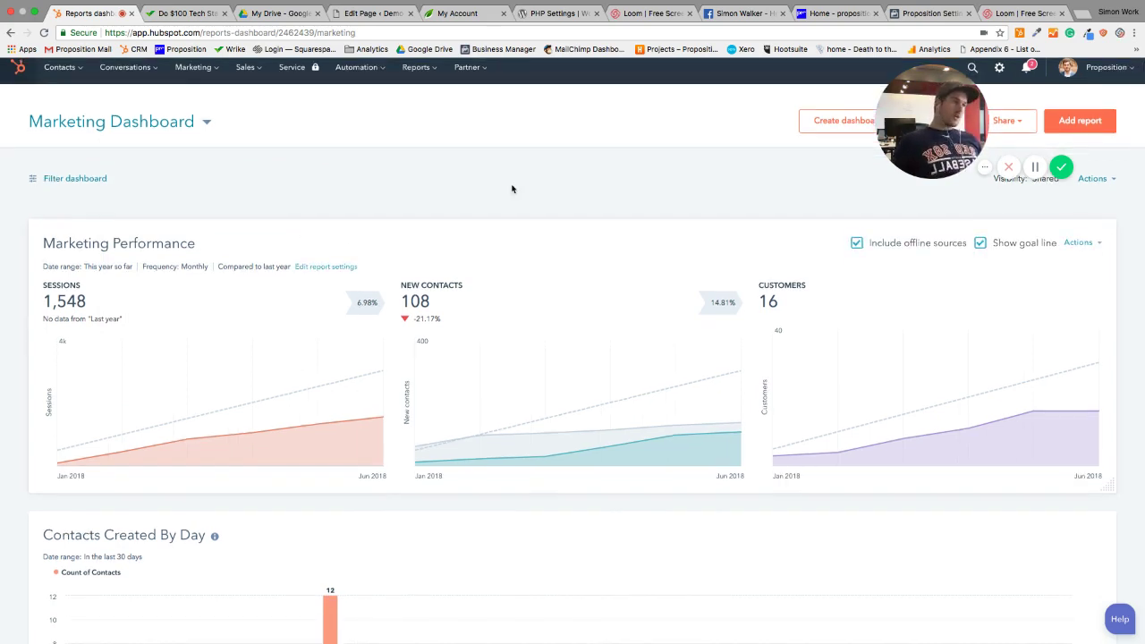
{"action": "left_click_drag", "start_coordinate": [896, 117], "coordinate": [49, 118]}
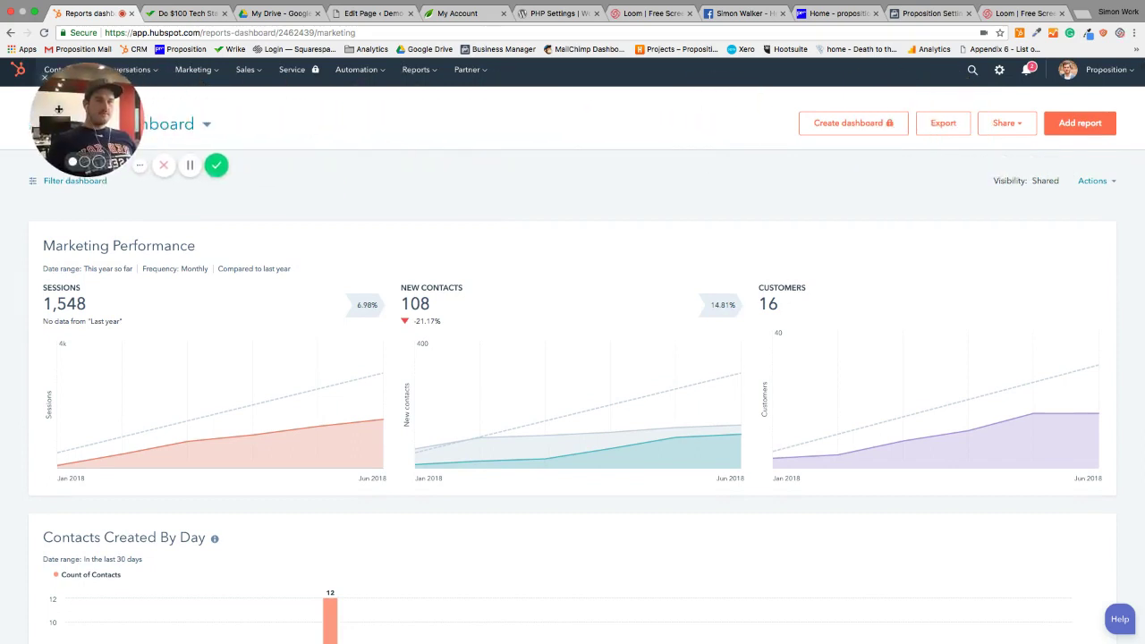
Browse the report library for the dashboard, covering contact, session, deal forecast, sales, landing page and blogging reports
{"action": "left_click", "coordinate": [1105, 124]}
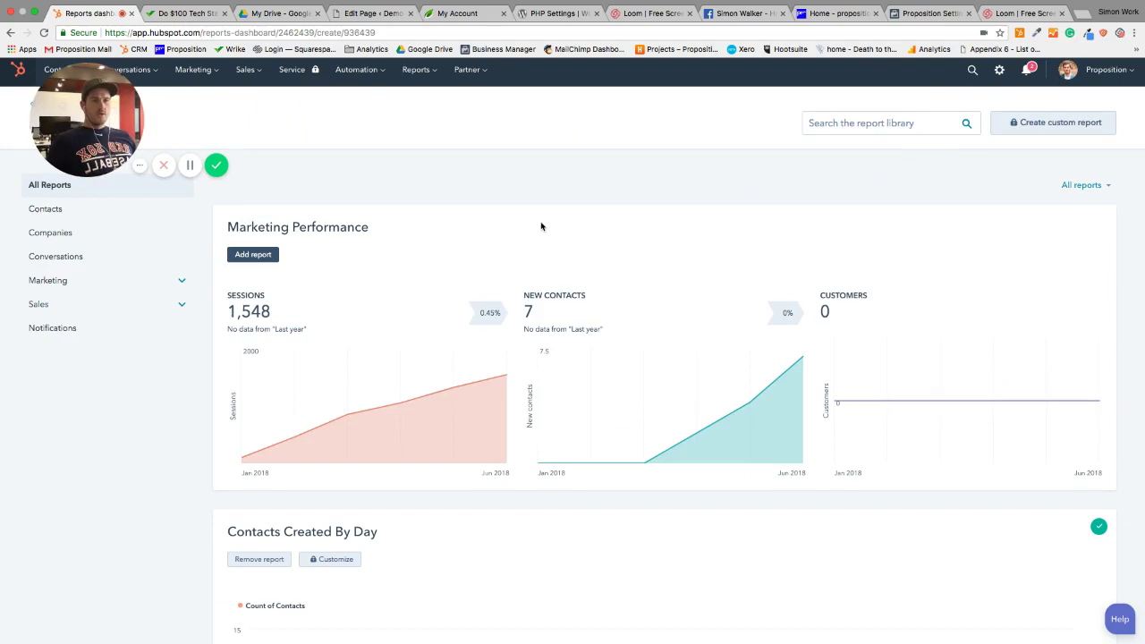
{"action": "scroll", "coordinate": [487, 333], "scroll_direction": "down", "scroll_amount": 5}
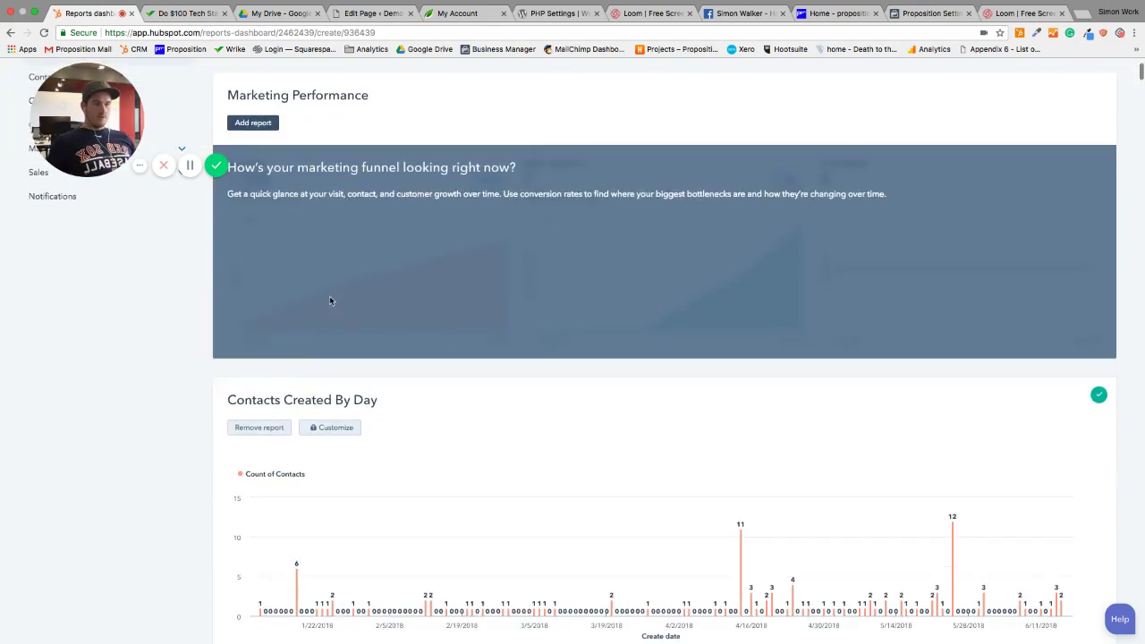
{"action": "scroll", "coordinate": [393, 398], "scroll_direction": "down", "scroll_amount": 3}
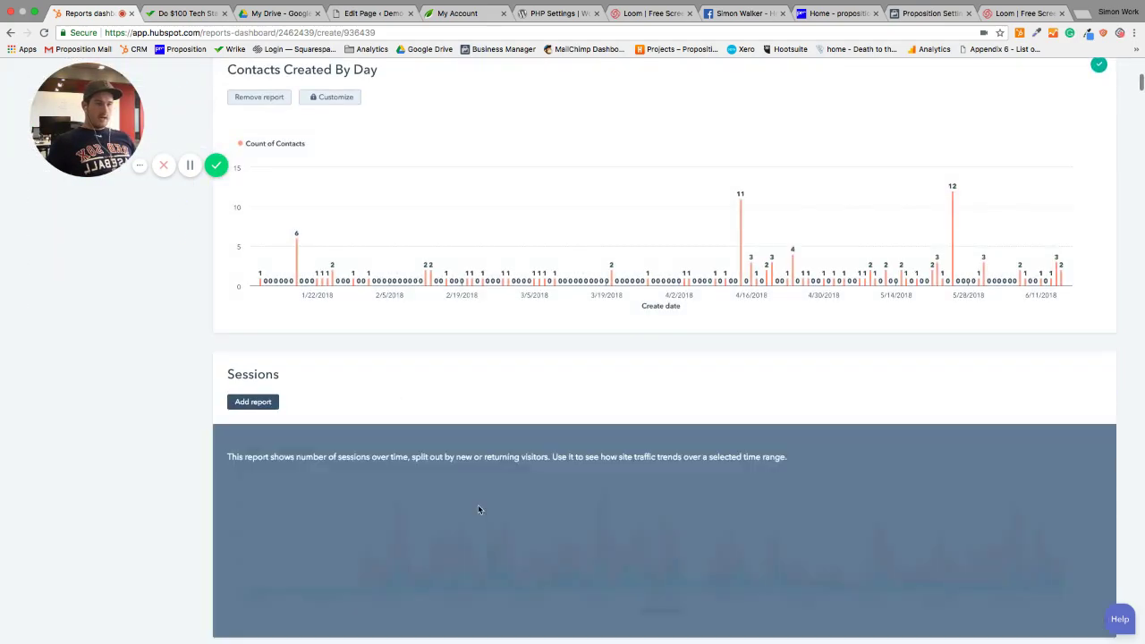
{"action": "scroll", "coordinate": [478, 507], "scroll_direction": "down", "scroll_amount": 1}
{"action": "scroll", "coordinate": [443, 507], "scroll_direction": "down", "scroll_amount": 8}
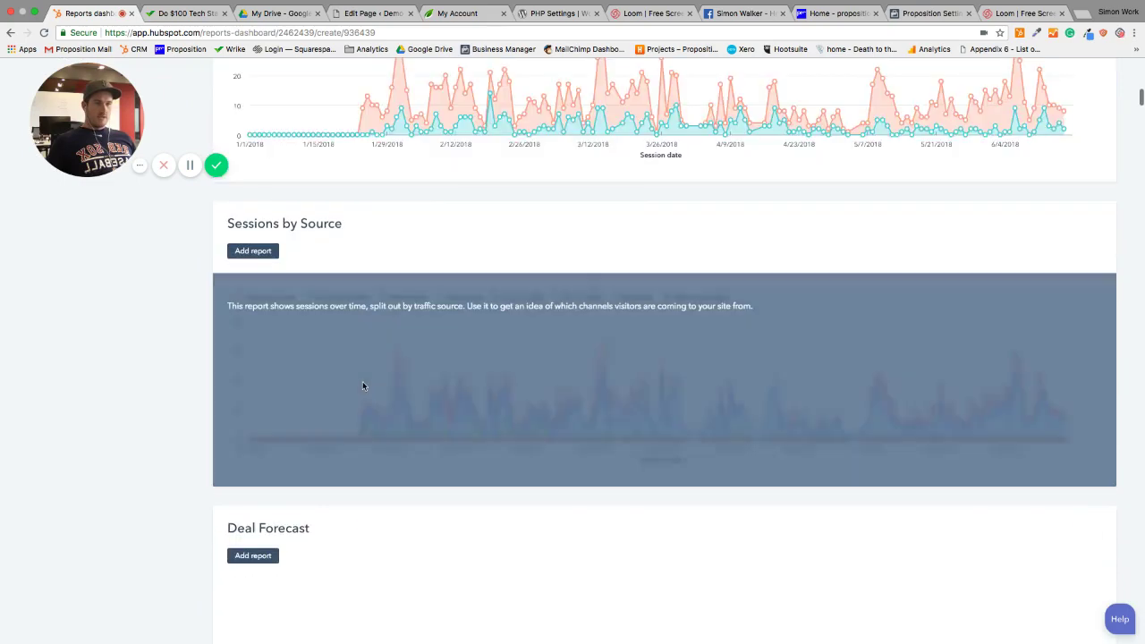
{"action": "scroll", "coordinate": [362, 388], "scroll_direction": "down", "scroll_amount": 1}
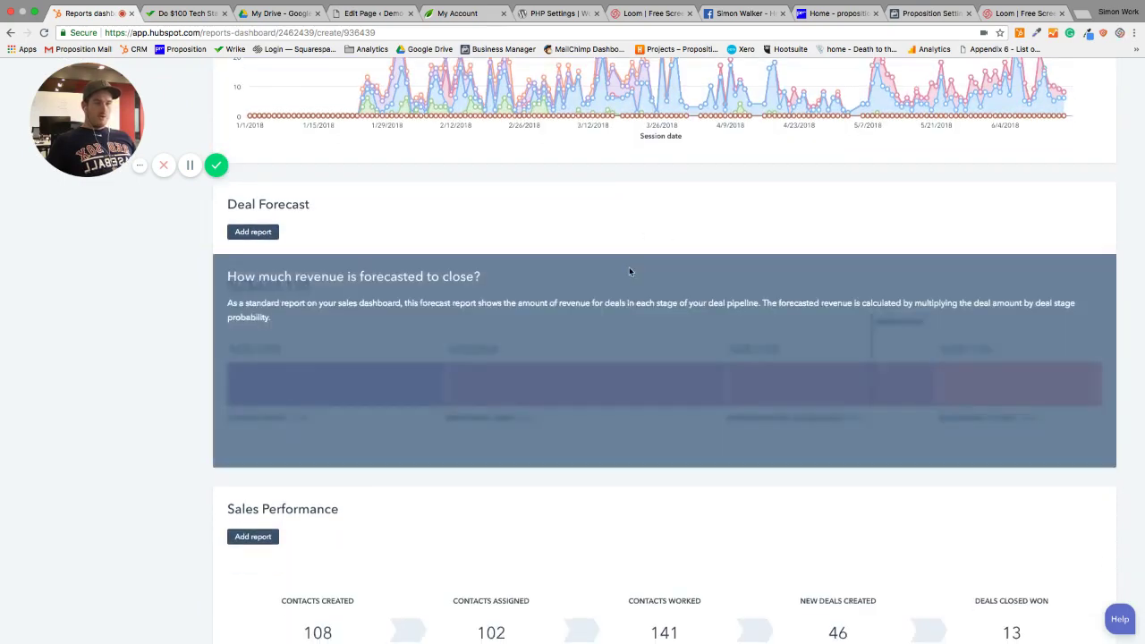
{"action": "scroll", "coordinate": [626, 267], "scroll_direction": "down", "scroll_amount": 2}
{"action": "scroll", "coordinate": [536, 436], "scroll_direction": "down", "scroll_amount": 1}
{"action": "scroll", "coordinate": [537, 436], "scroll_direction": "down", "scroll_amount": 2}
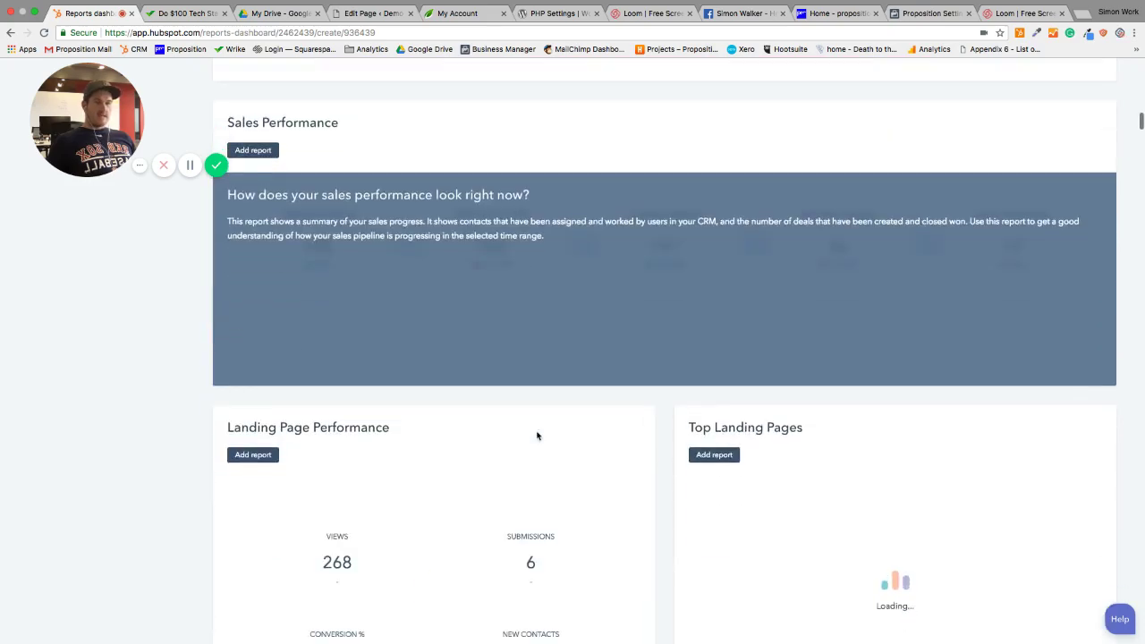
{"action": "scroll", "coordinate": [537, 436], "scroll_direction": "up", "scroll_amount": 2}
{"action": "scroll", "coordinate": [537, 436], "scroll_direction": "down", "scroll_amount": 3}
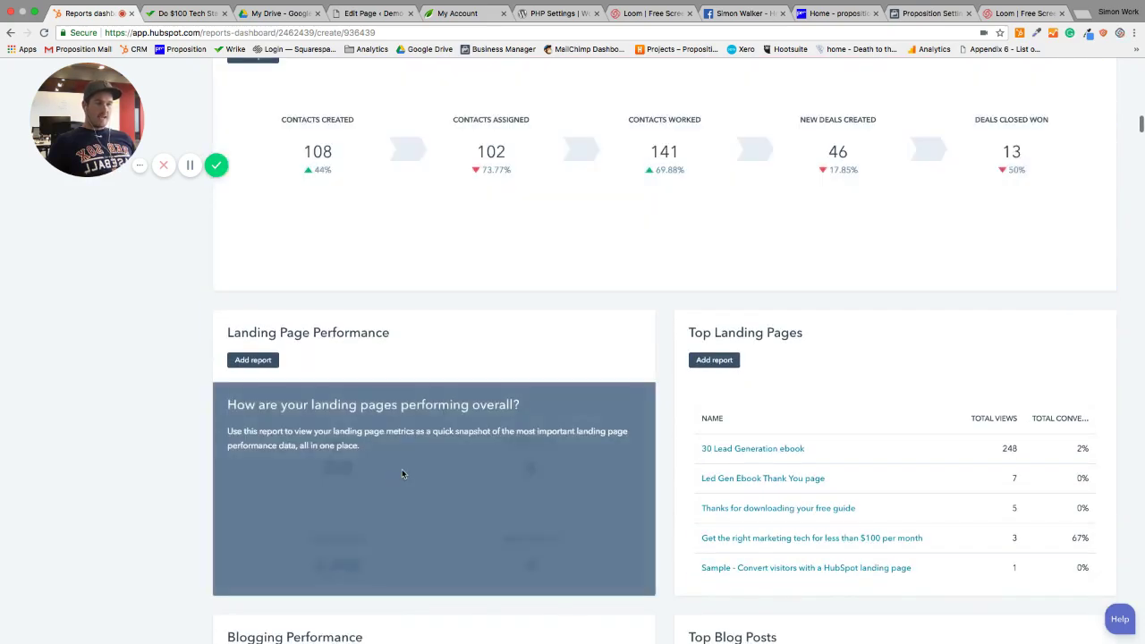
{"action": "scroll", "coordinate": [492, 474], "scroll_direction": "down", "scroll_amount": 1}
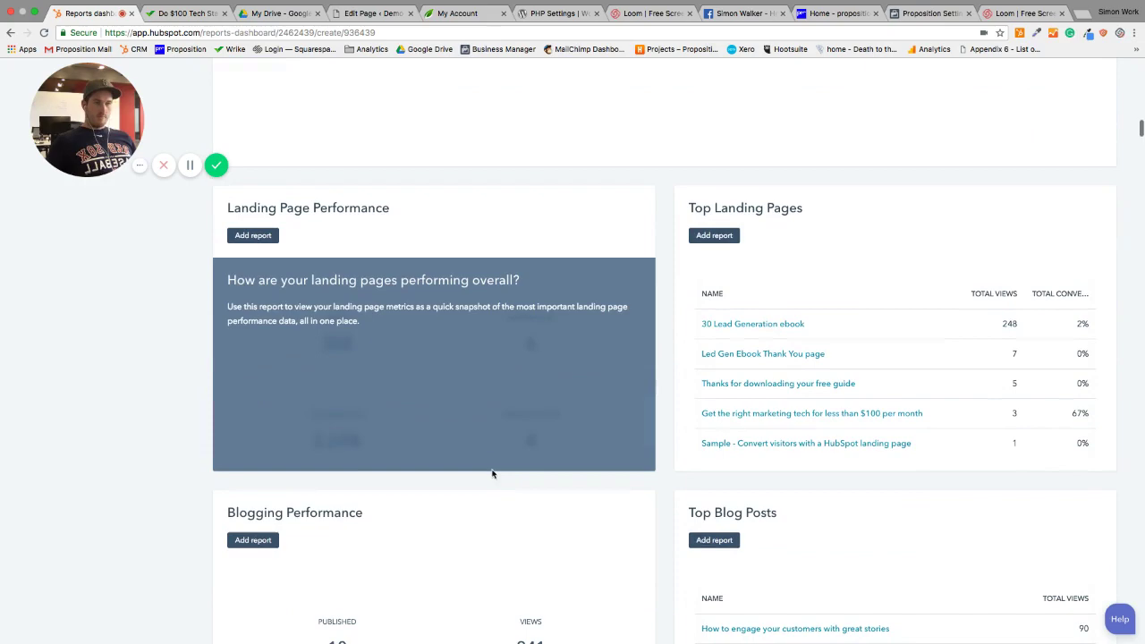
{"action": "scroll", "coordinate": [491, 454], "scroll_direction": "down", "scroll_amount": 2}
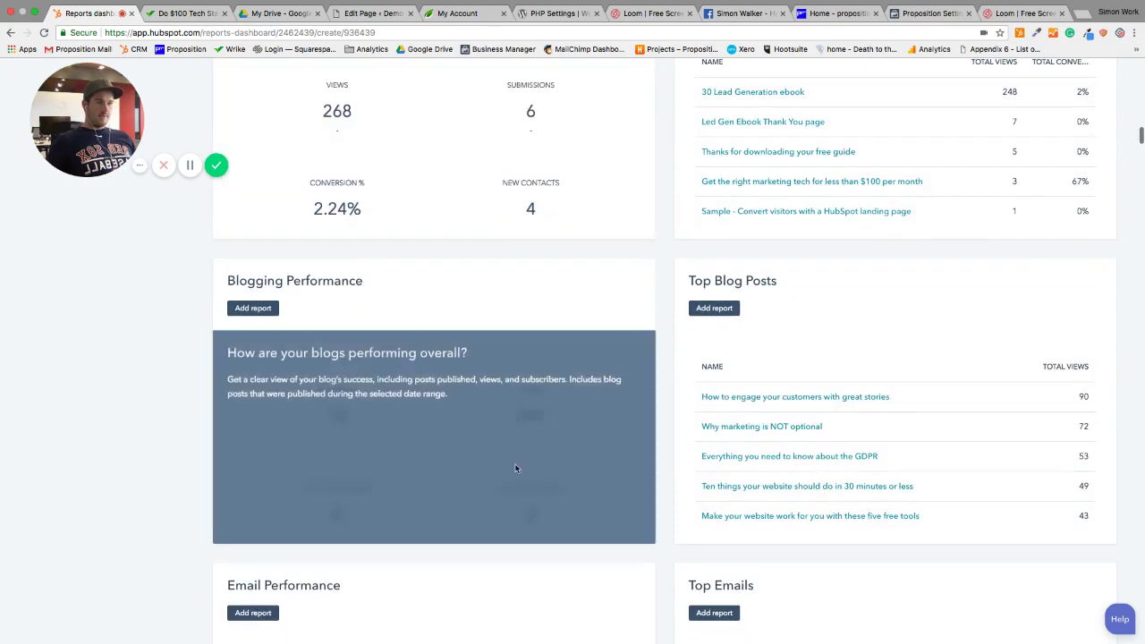
{"action": "scroll", "coordinate": [448, 340], "scroll_direction": "up", "scroll_amount": 8}
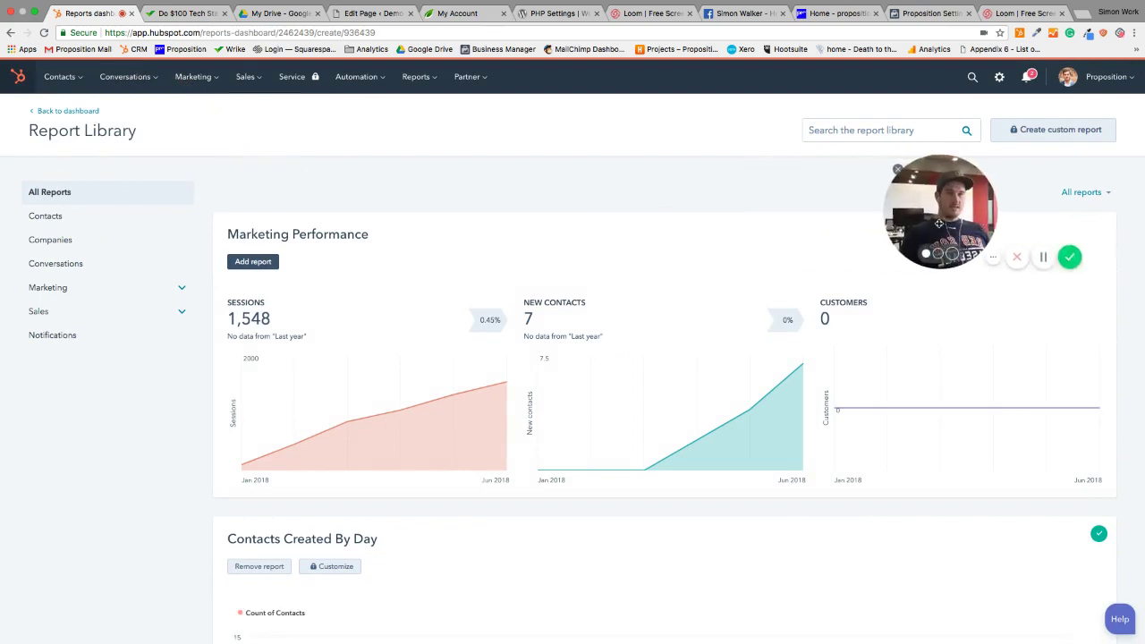
Return to the Marketing Dashboard and view the actions available for the Marketing Performance report
{"action": "left_click", "coordinate": [49, 111]}
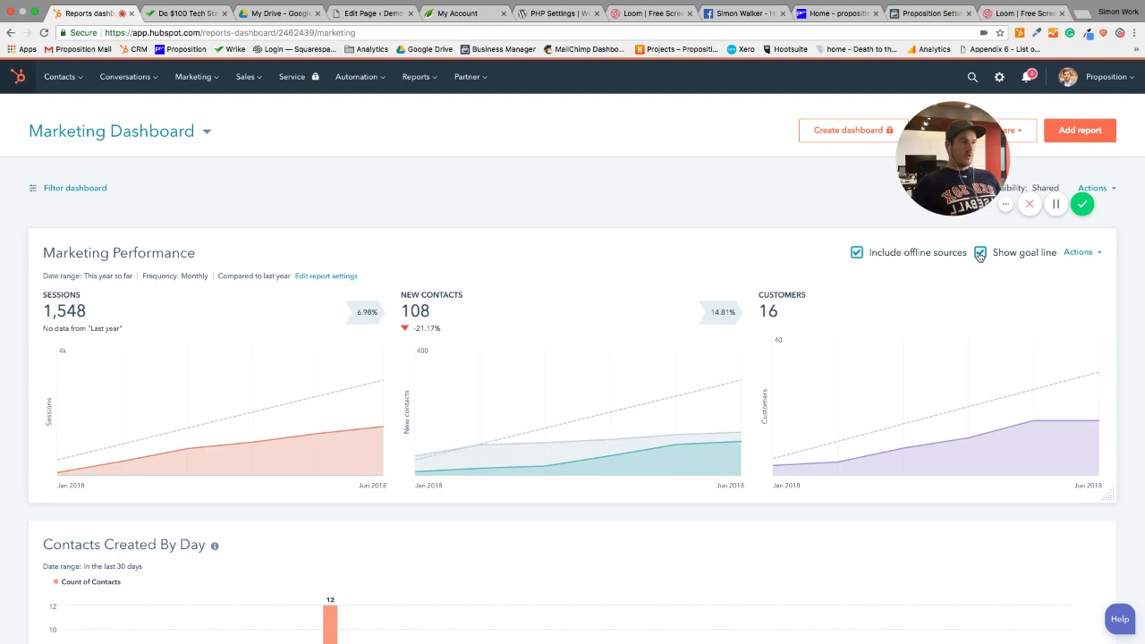
{"action": "left_click", "coordinate": [1079, 256]}
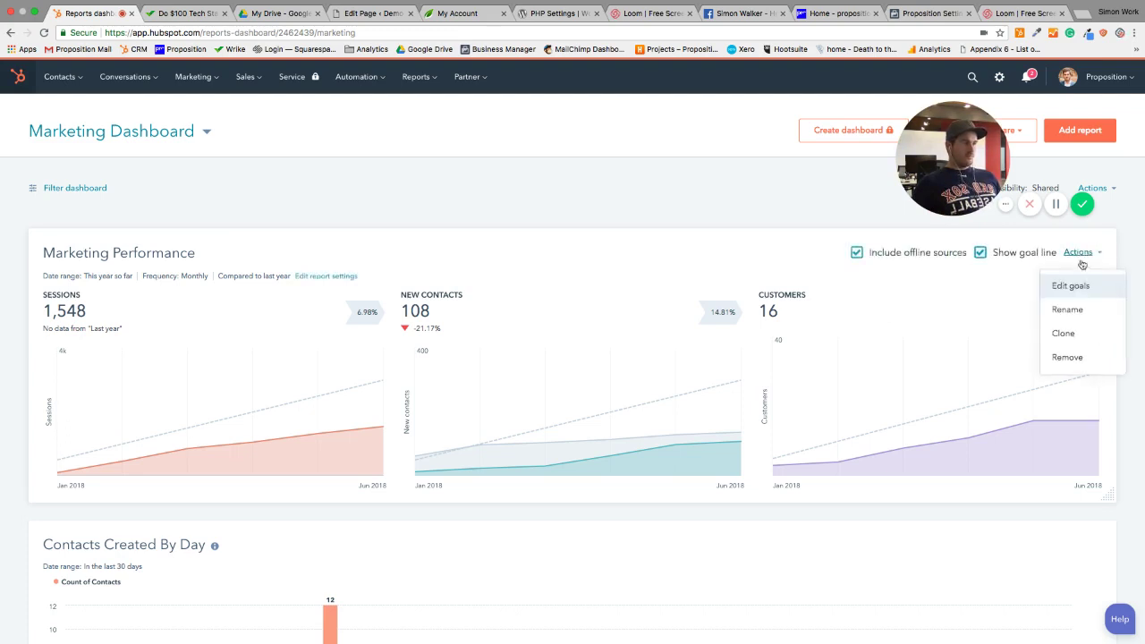
{"action": "left_click", "coordinate": [991, 274]}
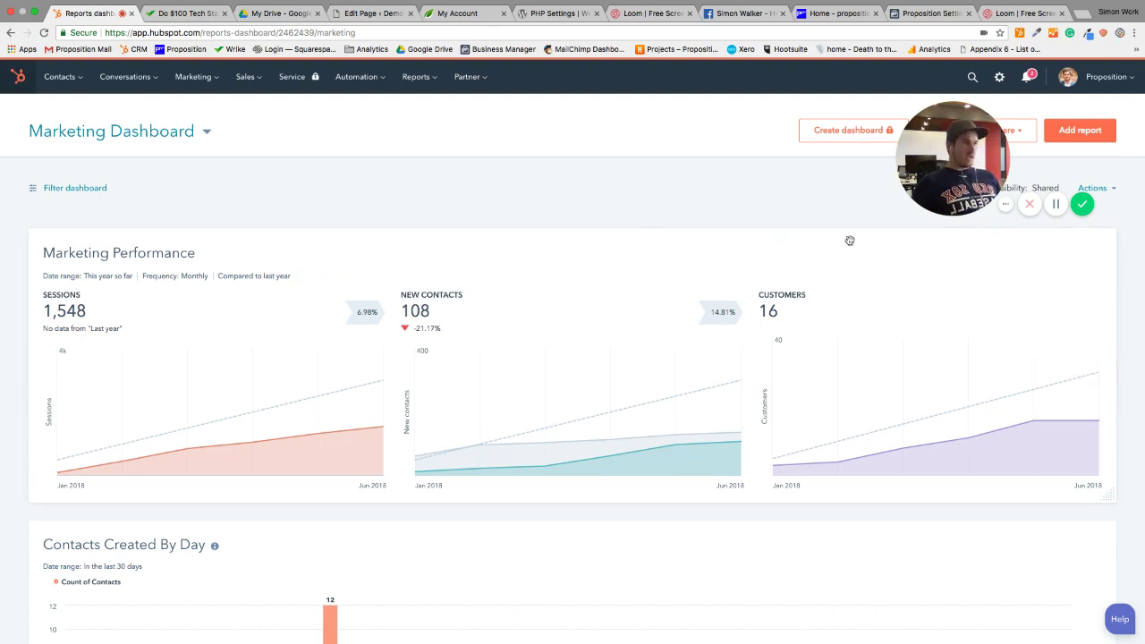
Examine the Marketing Dashboard's performance against goals, contacts created by day, contacts overview and new contacts by source
{"action": "mouse_move", "coordinate": [76, 472]}
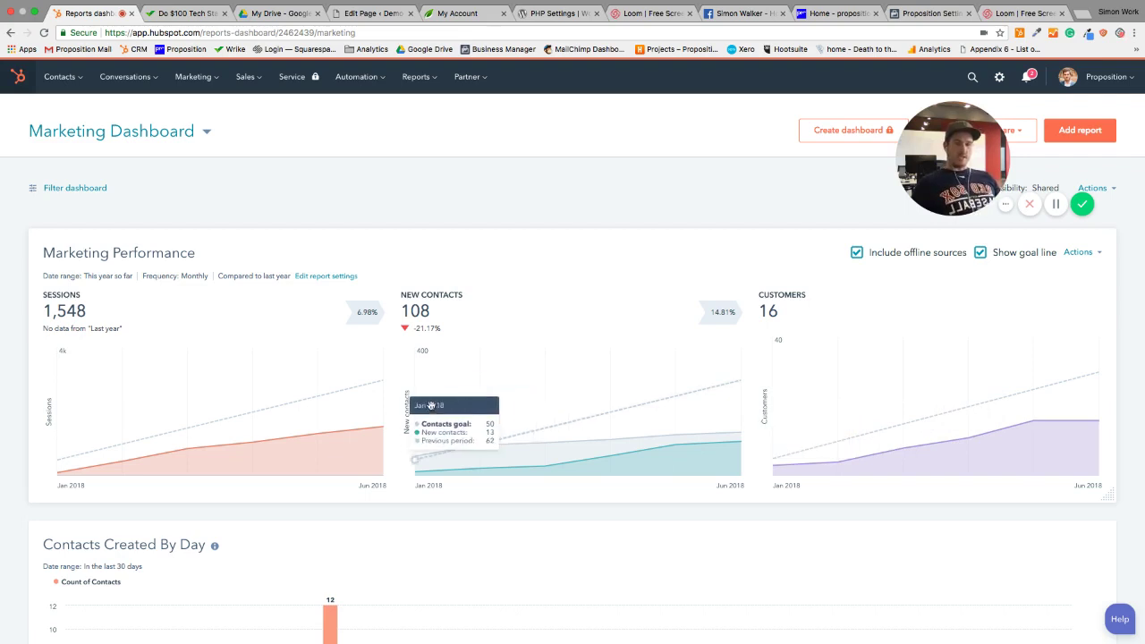
{"action": "scroll", "coordinate": [466, 394], "scroll_direction": "down", "scroll_amount": 3}
{"action": "scroll", "coordinate": [142, 570], "scroll_direction": "down", "scroll_amount": 2}
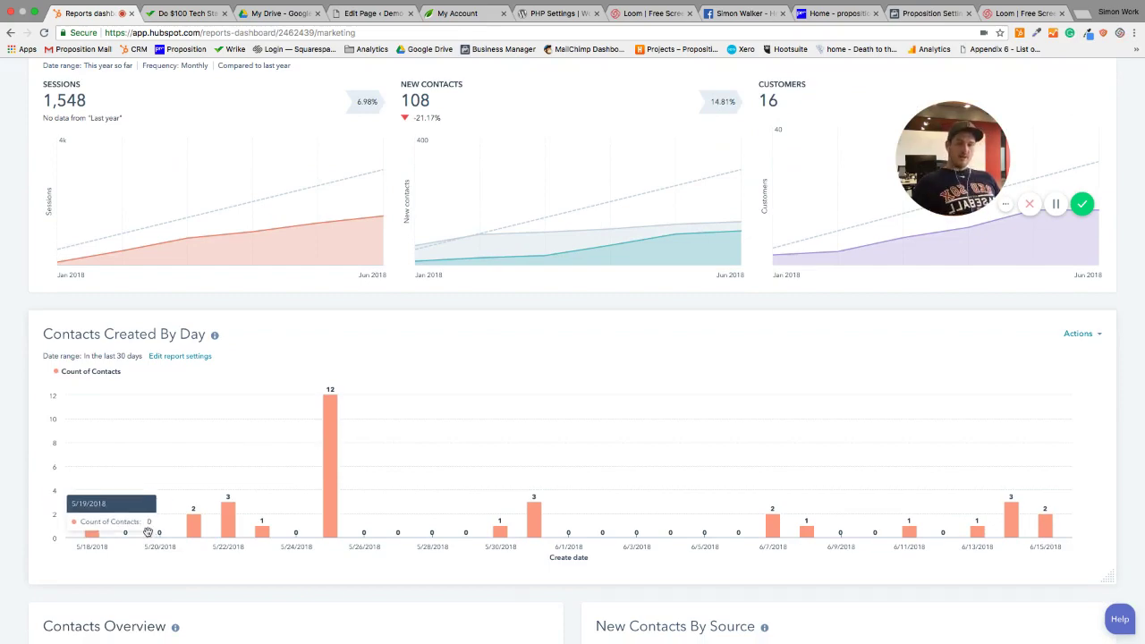
{"action": "scroll", "coordinate": [528, 448], "scroll_direction": "down", "scroll_amount": 2}
{"action": "scroll", "coordinate": [528, 449], "scroll_direction": "down", "scroll_amount": 5}
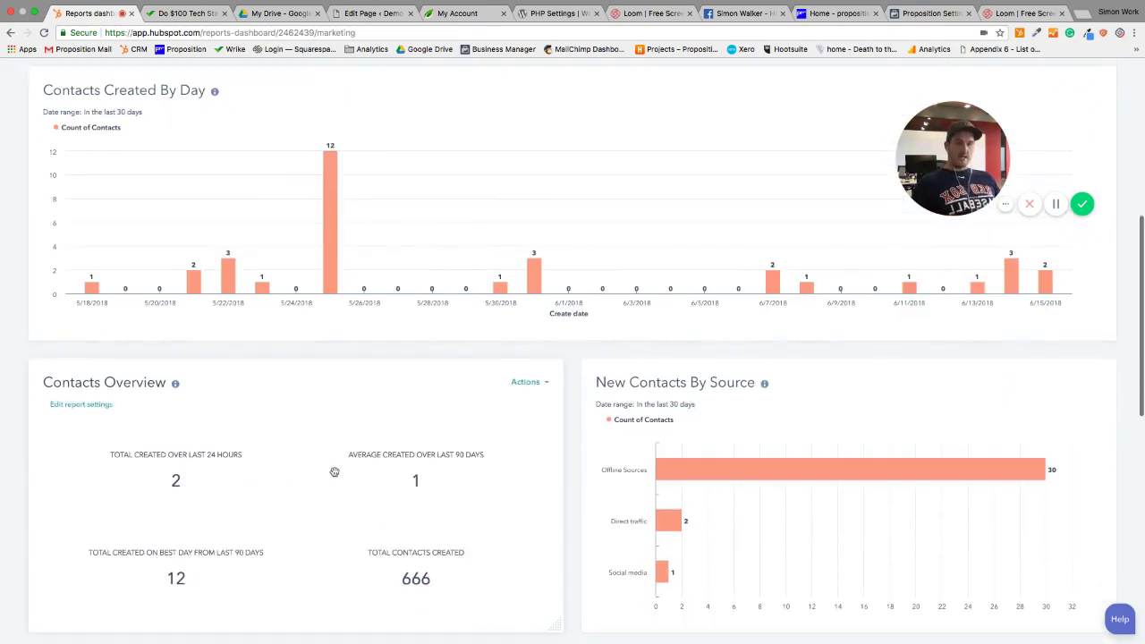
{"action": "scroll", "coordinate": [282, 452], "scroll_direction": "up", "scroll_amount": 1}
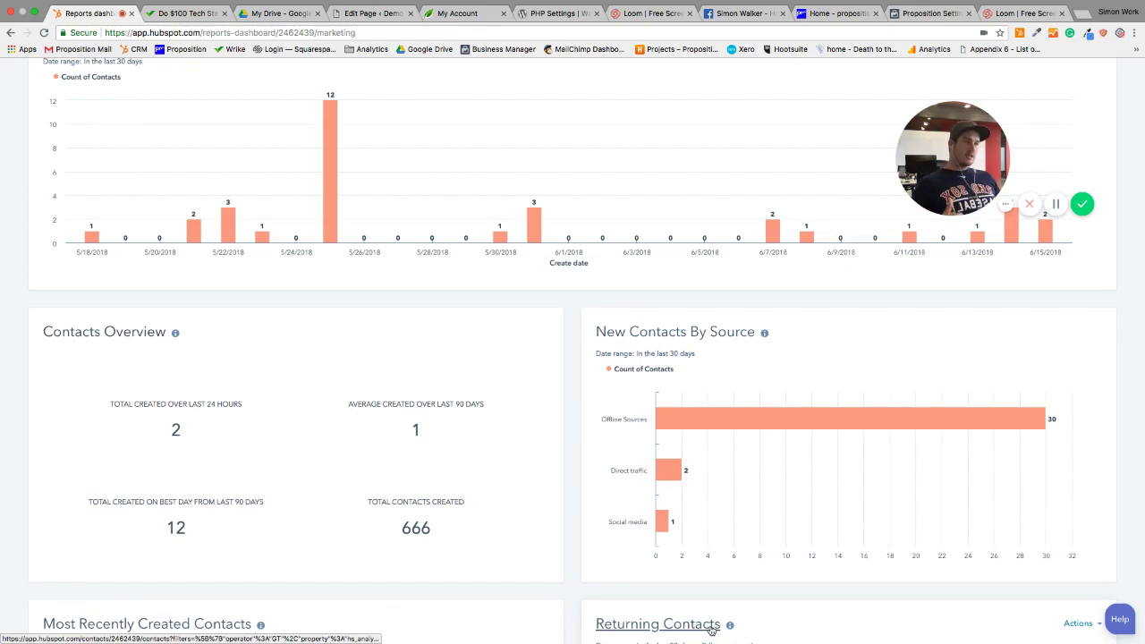
{"action": "scroll", "coordinate": [393, 456], "scroll_direction": "up", "scroll_amount": 10}
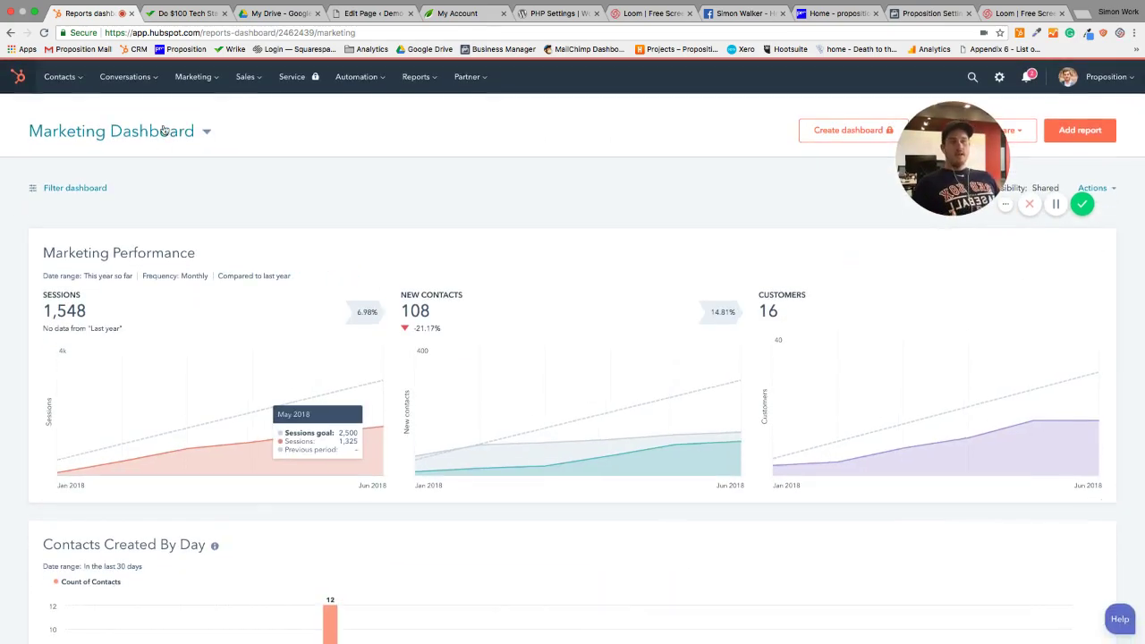
Switch to the Sales Dashboard and examine the forecast amounts by deal stage against the quota
{"action": "left_click", "coordinate": [161, 136]}
{"action": "left_click", "coordinate": [172, 244]}
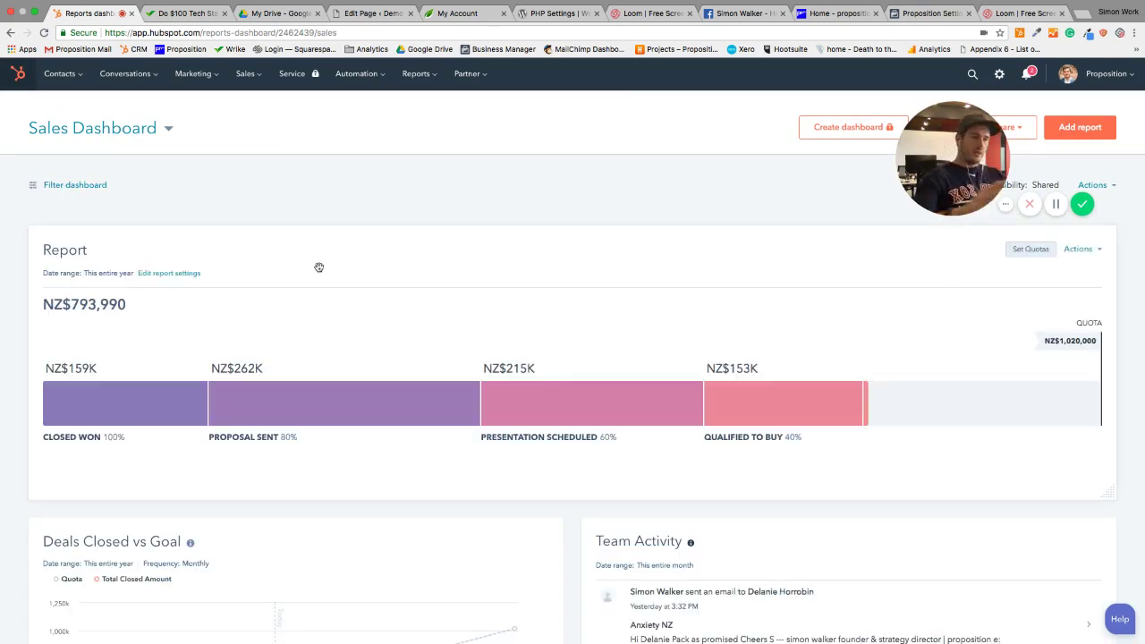
{"action": "scroll", "coordinate": [448, 375], "scroll_direction": "up", "scroll_amount": 2}
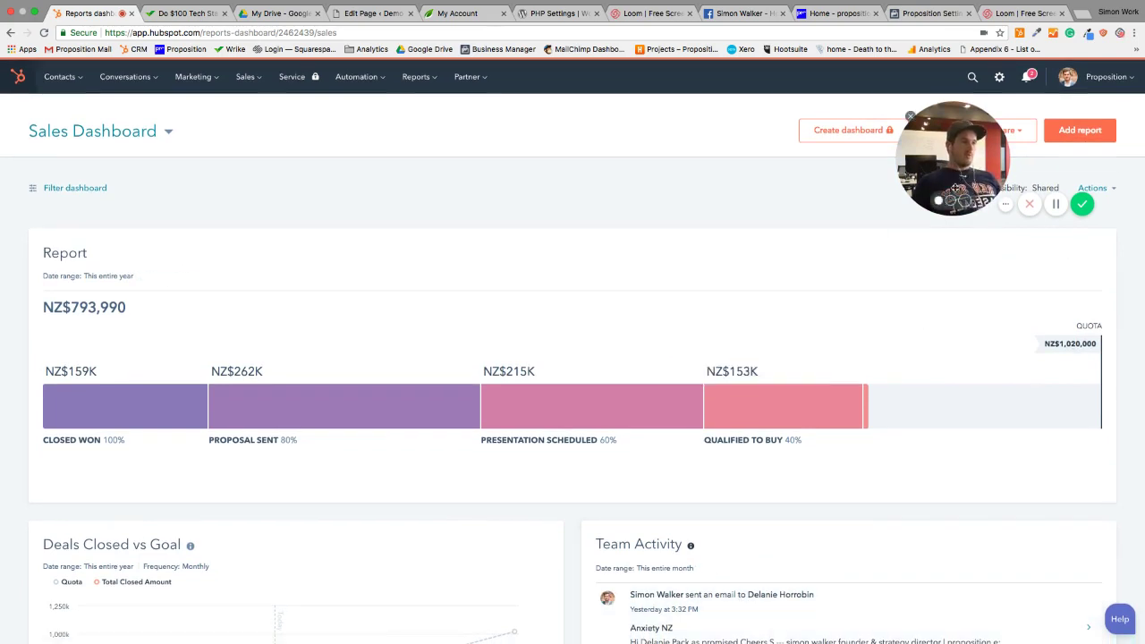
{"action": "left_click_drag", "start_coordinate": [955, 189], "coordinate": [756, 609]}
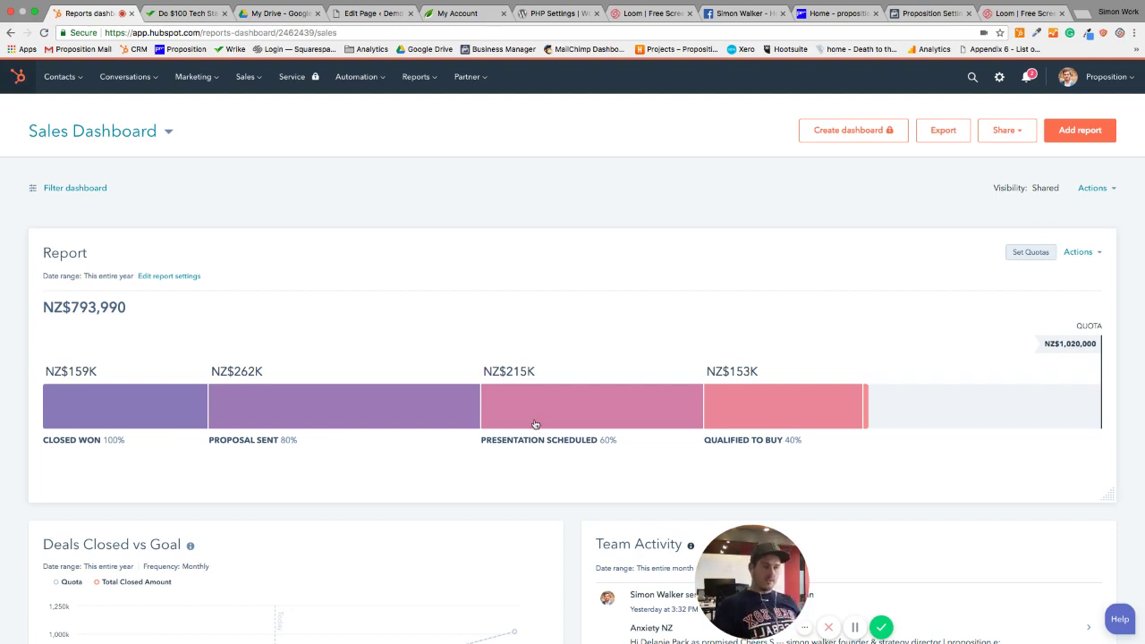
{"action": "mouse_move", "coordinate": [279, 406]}
{"action": "mouse_move", "coordinate": [143, 404]}
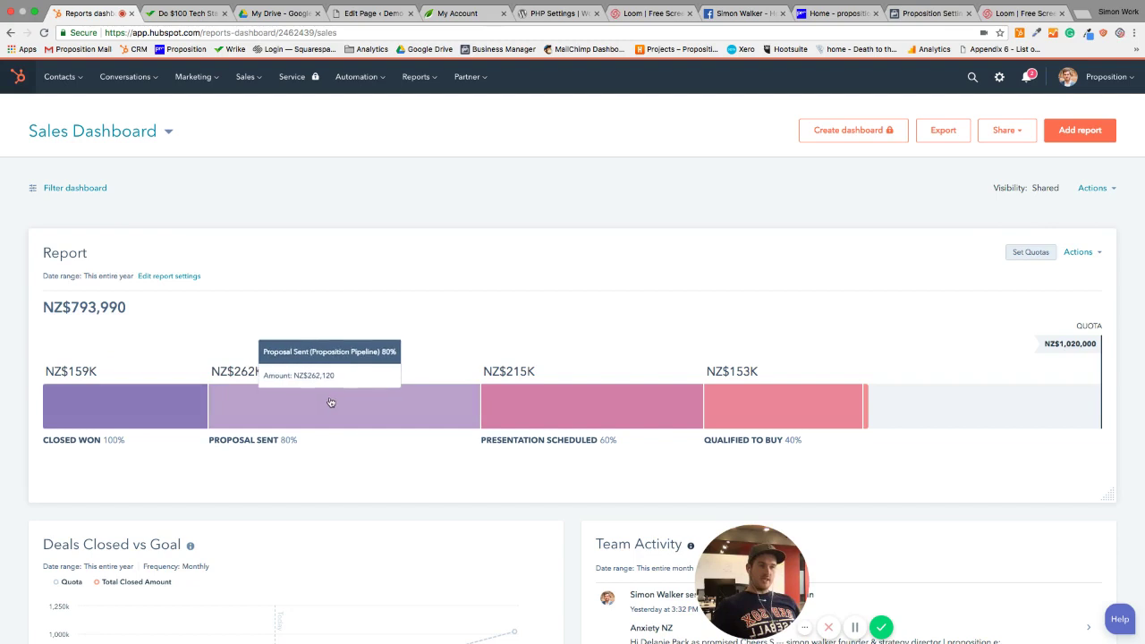
{"action": "mouse_move", "coordinate": [484, 413]}
{"action": "scroll", "coordinate": [555, 371], "scroll_direction": "up", "scroll_amount": 2}
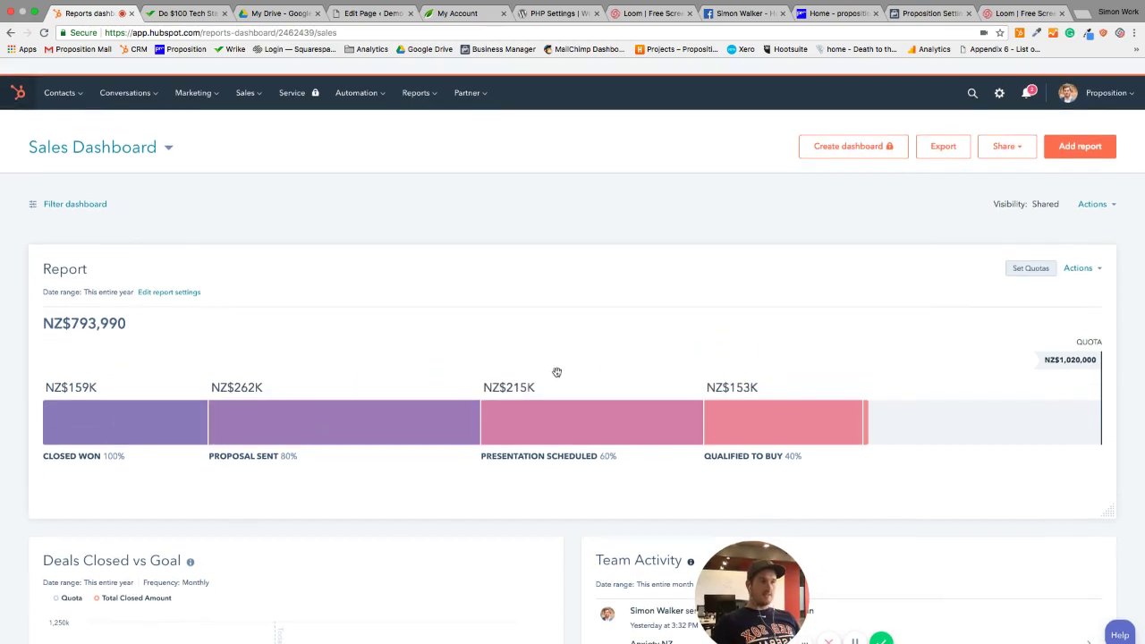
Switch to the Web Analytics Dashboard and examine its sessions, traffic, engagement, source, device and country reports
{"action": "left_click", "coordinate": [143, 138]}
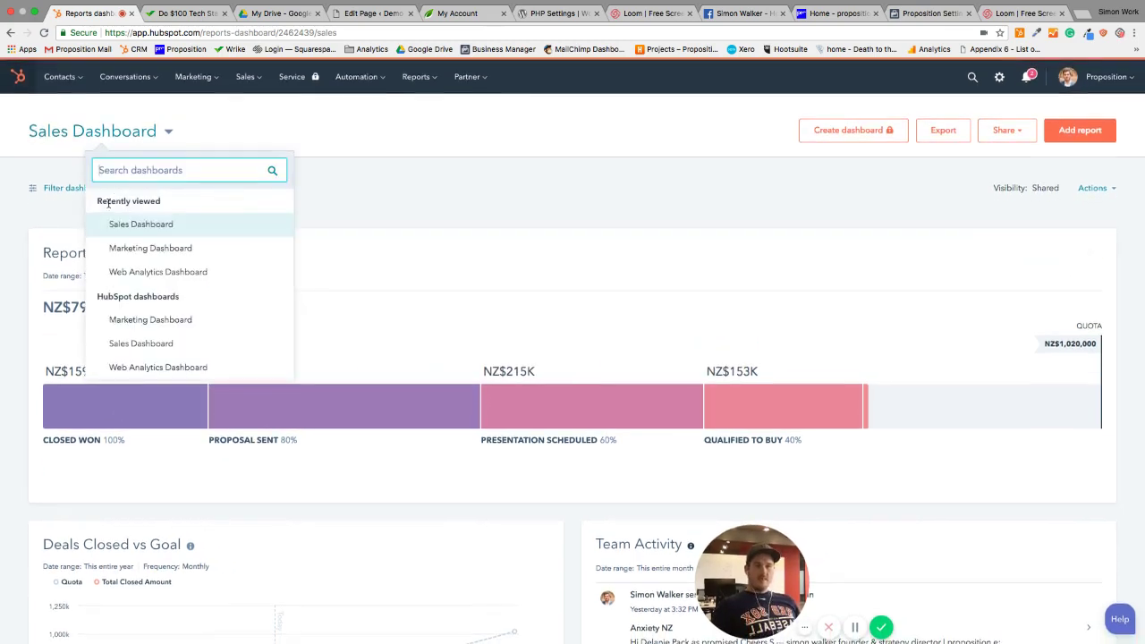
{"action": "left_click", "coordinate": [161, 272]}
{"action": "left_click_drag", "start_coordinate": [874, 401], "coordinate": [995, 167]}
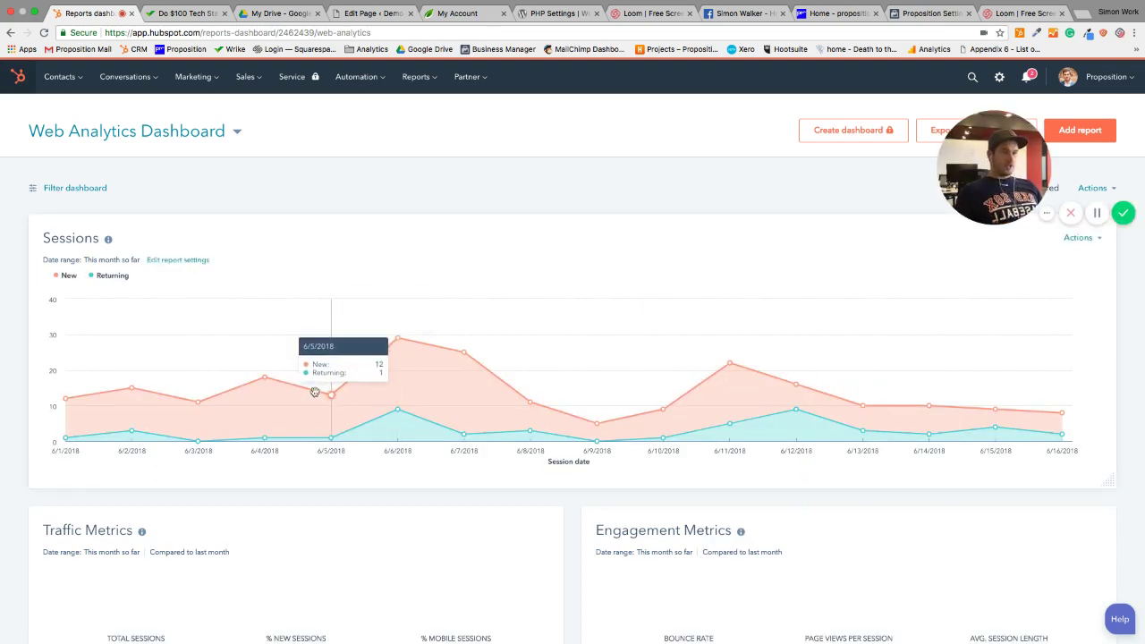
{"action": "scroll", "coordinate": [629, 395], "scroll_direction": "down", "scroll_amount": 2}
{"action": "scroll", "coordinate": [590, 403], "scroll_direction": "down", "scroll_amount": 3}
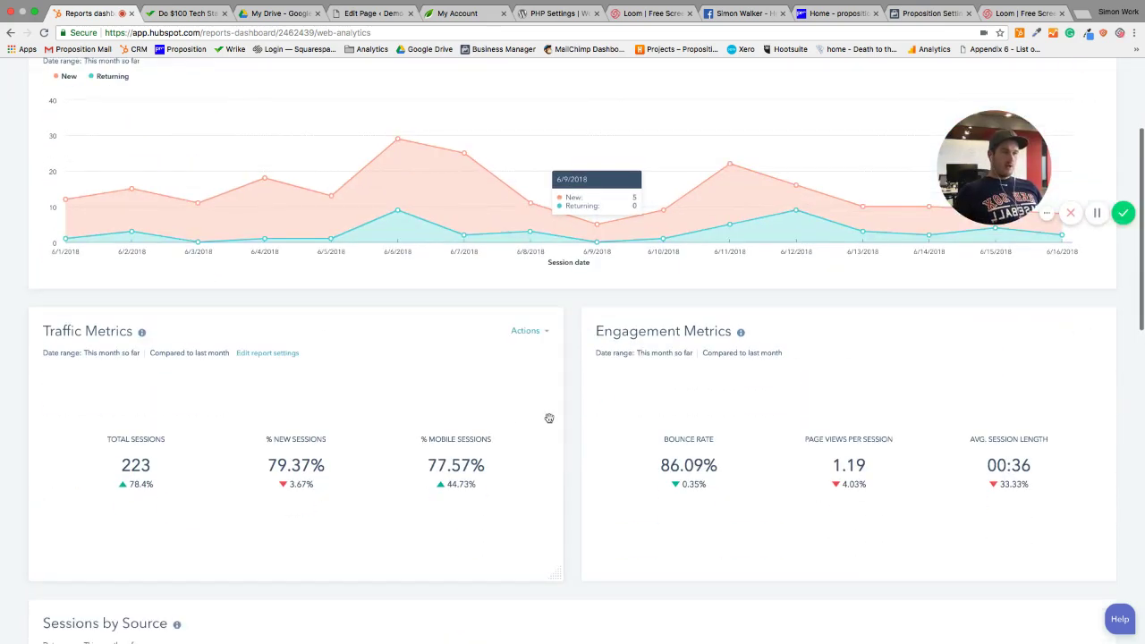
{"action": "scroll", "coordinate": [243, 503], "scroll_direction": "down", "scroll_amount": 3}
{"action": "scroll", "coordinate": [161, 455], "scroll_direction": "down", "scroll_amount": 8}
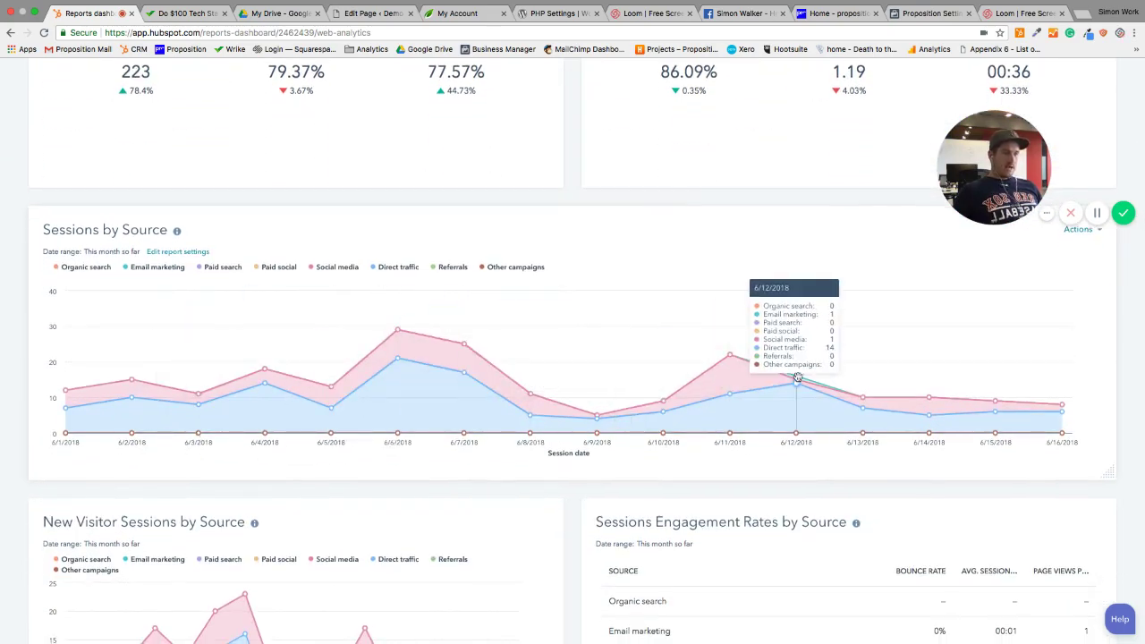
{"action": "scroll", "coordinate": [789, 379], "scroll_direction": "down", "scroll_amount": 4}
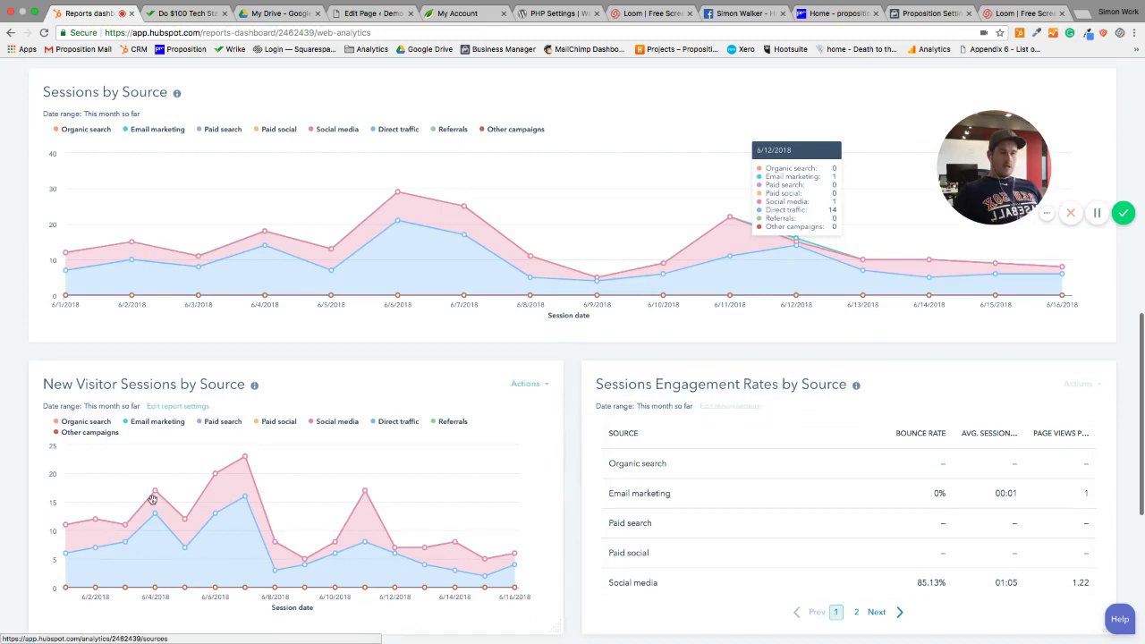
{"action": "scroll", "coordinate": [358, 505], "scroll_direction": "down", "scroll_amount": 2}
{"action": "scroll", "coordinate": [397, 509], "scroll_direction": "down", "scroll_amount": 8}
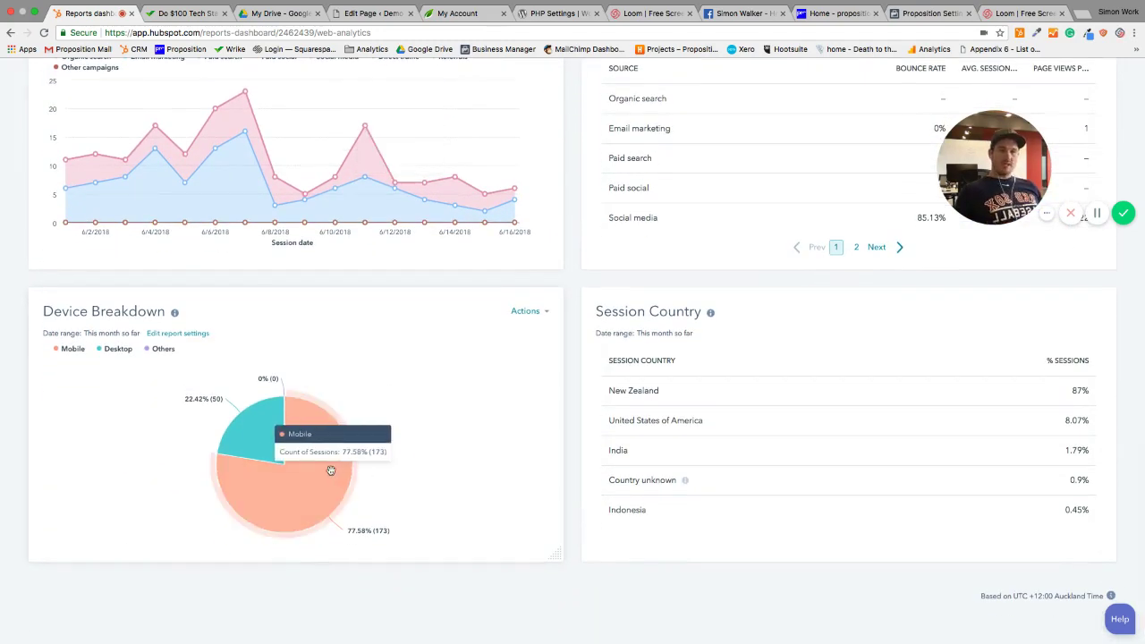
{"action": "scroll", "coordinate": [275, 434], "scroll_direction": "up", "scroll_amount": 20}
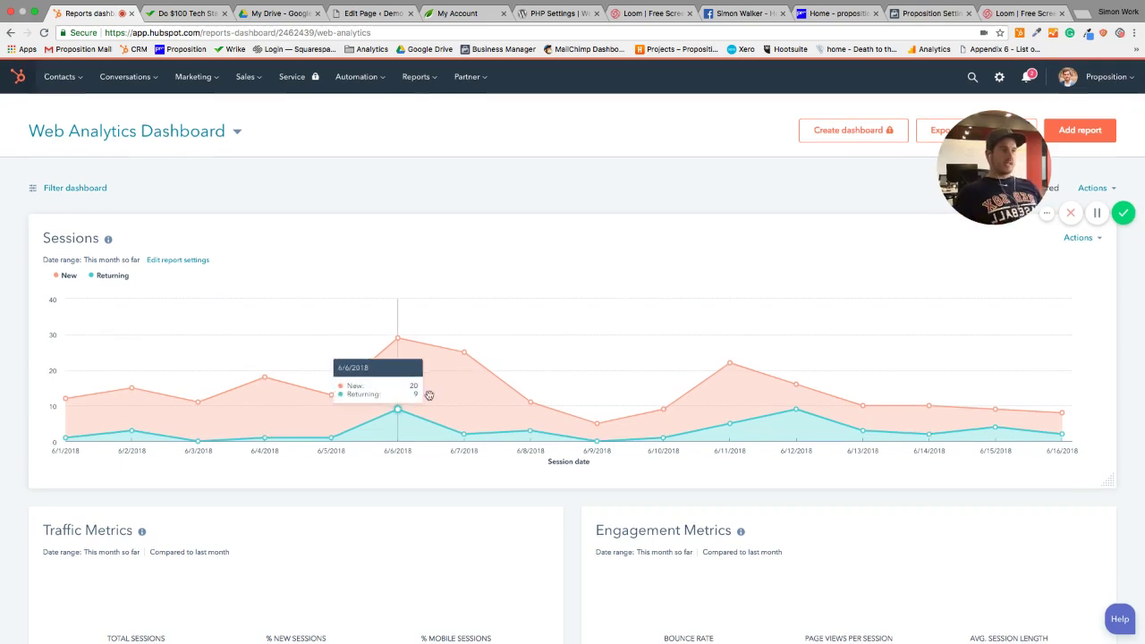